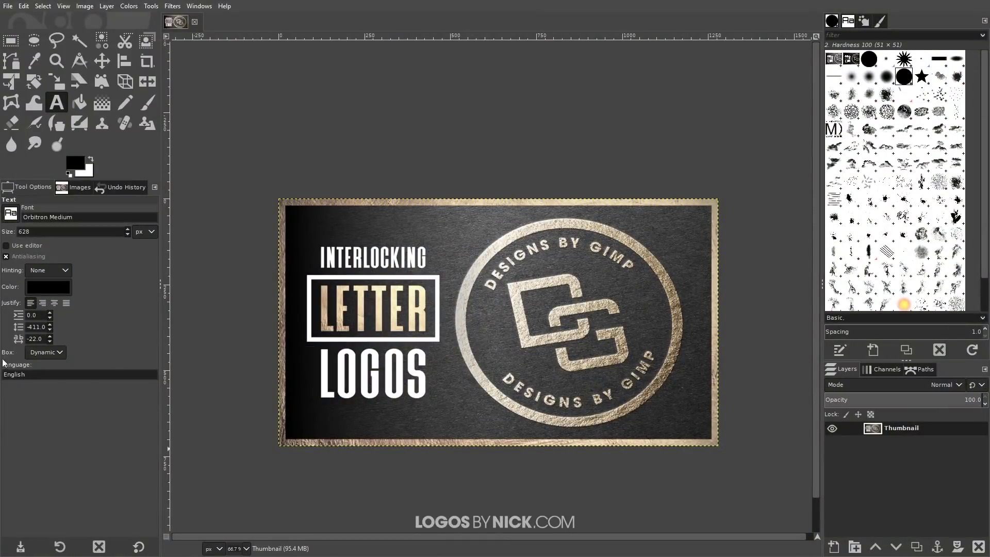
# Create a new 1280 × 1280 px blank image with File > New, entering 1280 as the height
pyautogui.click(11, 7)
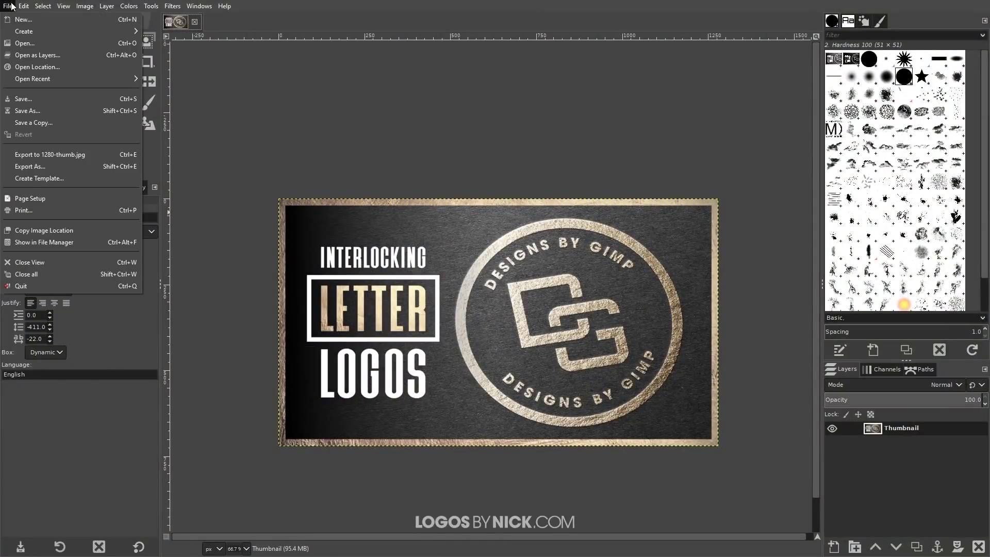
pyautogui.click(17, 22)
pyautogui.moveTo(514, 147); pyautogui.dragTo(516, 141)
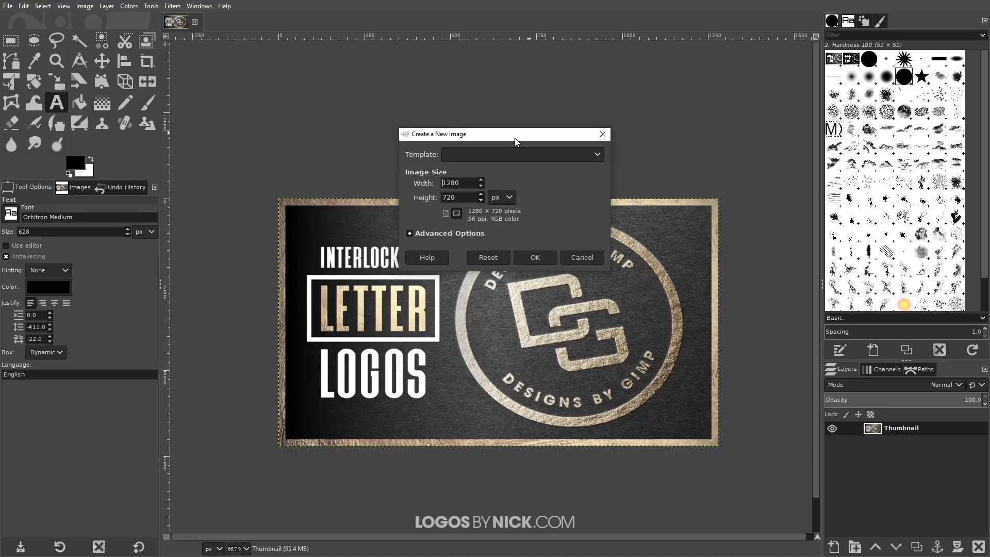
pyautogui.moveTo(455, 197); pyautogui.dragTo(446, 197)
pyautogui.write('1280')
pyautogui.click(534, 259)
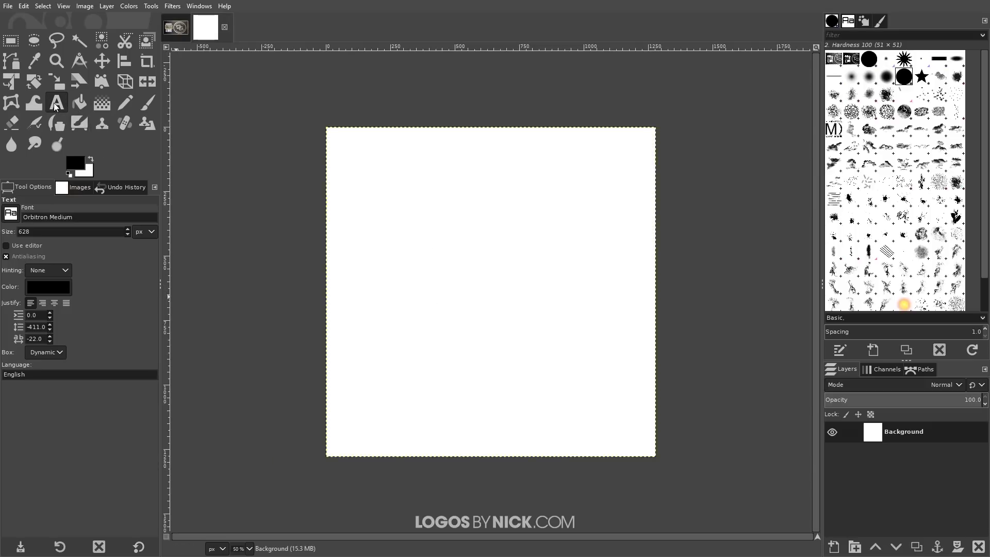
# Keep Orbitron Medium as the text font and enter 600 px as the text size
pyautogui.click(12, 215)
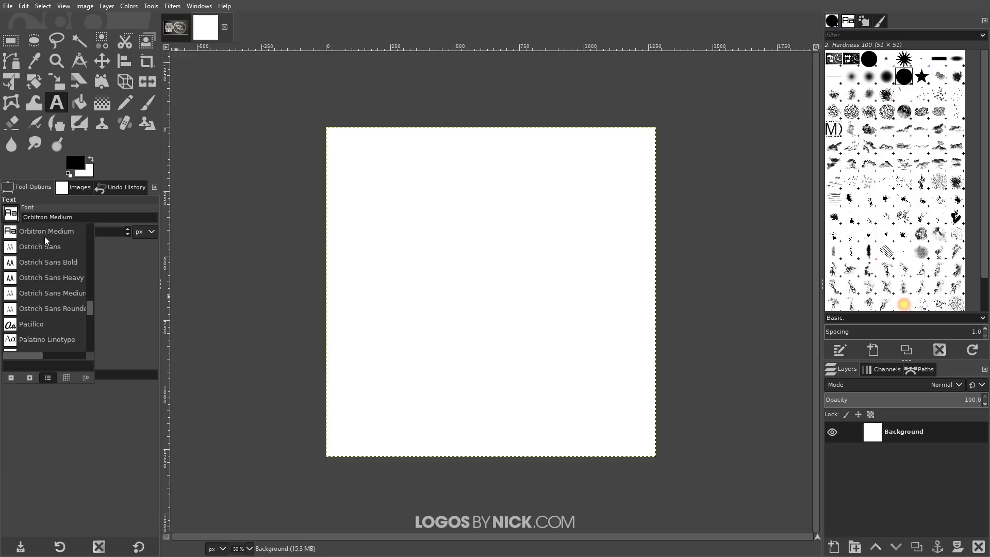
pyautogui.click(50, 207)
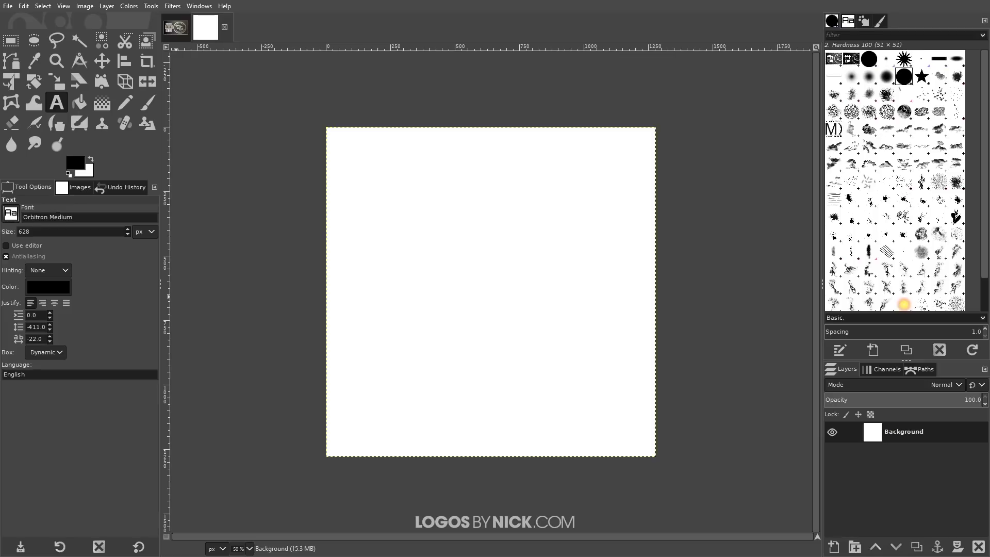
pyautogui.click(13, 214)
pyautogui.click(48, 208)
pyautogui.click(127, 234)
pyautogui.moveTo(31, 232); pyautogui.dragTo(14, 232)
pyautogui.write('600')
# Type a large D on the canvas, then a G as a separate layer up and to its right
pyautogui.click(413, 275)
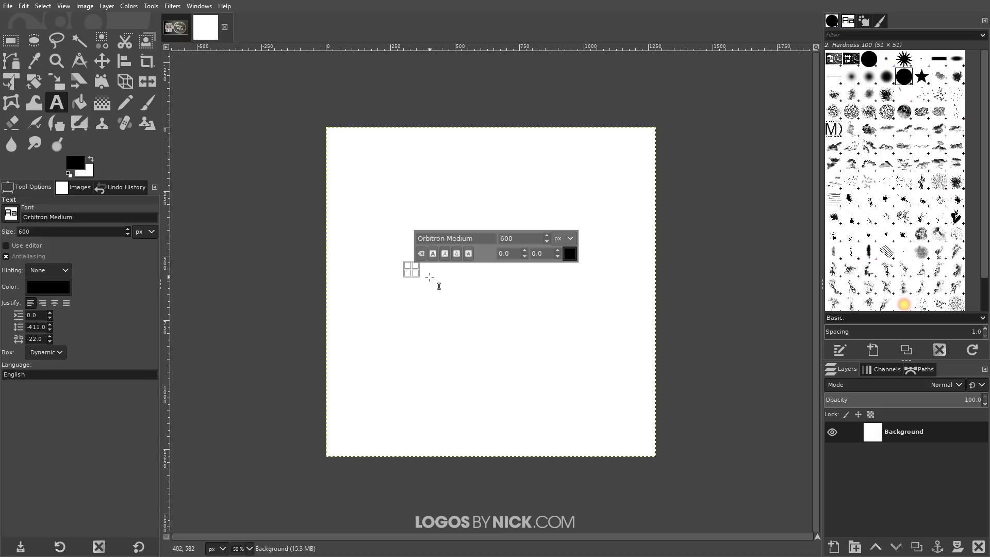
pyautogui.write('D')
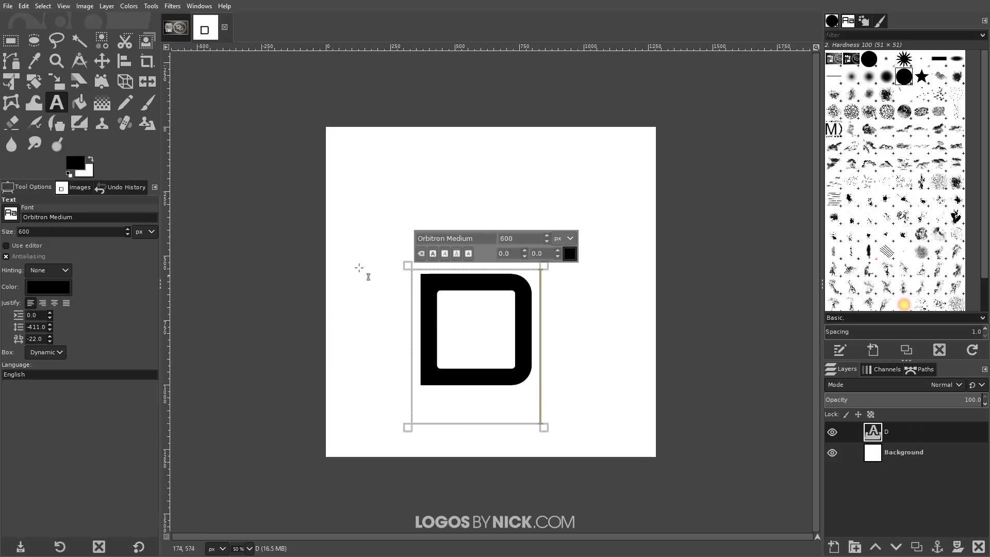
pyautogui.click(490, 183)
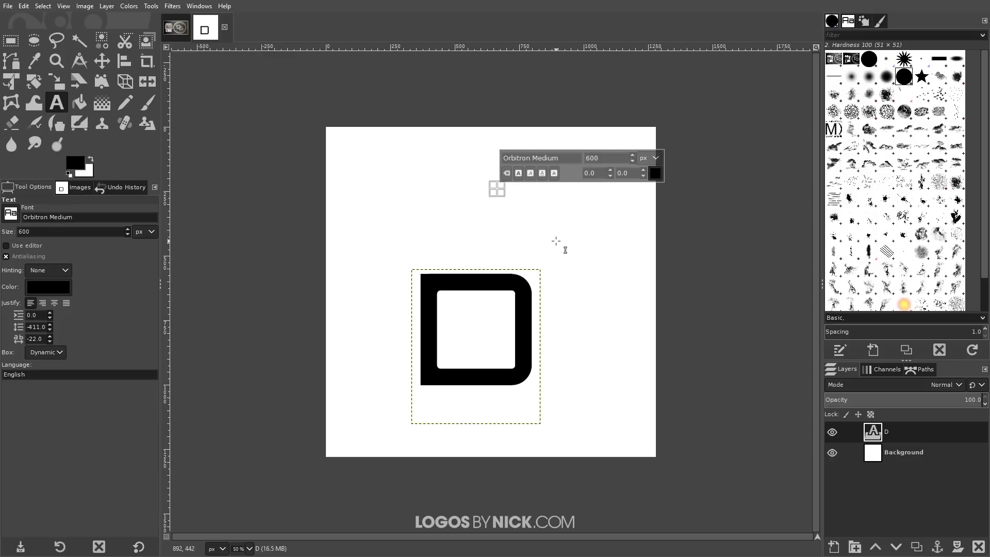
pyautogui.write('G')
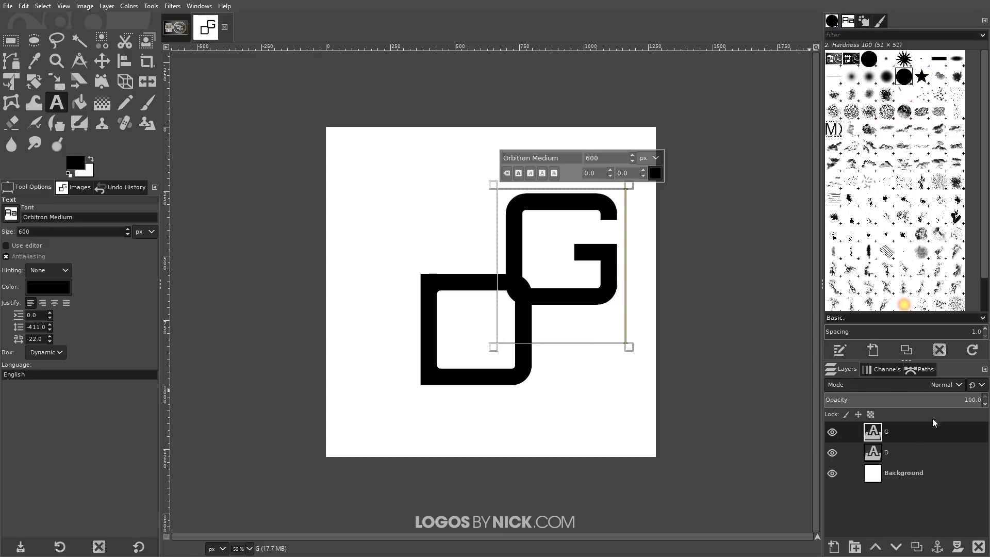
# Crop the D layer to content, set its opacity to 65.7, and move it beside the G
pyautogui.click(102, 62)
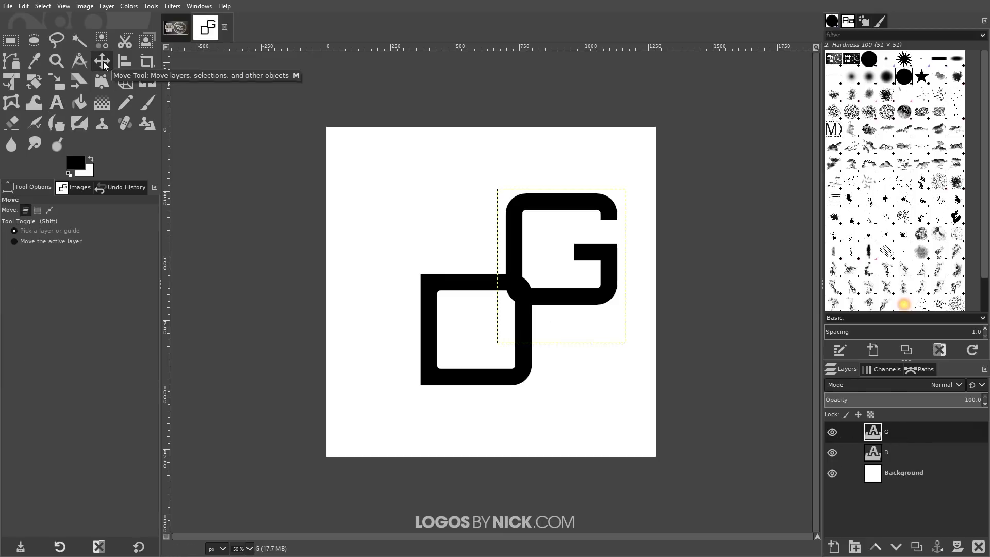
pyautogui.click(907, 457)
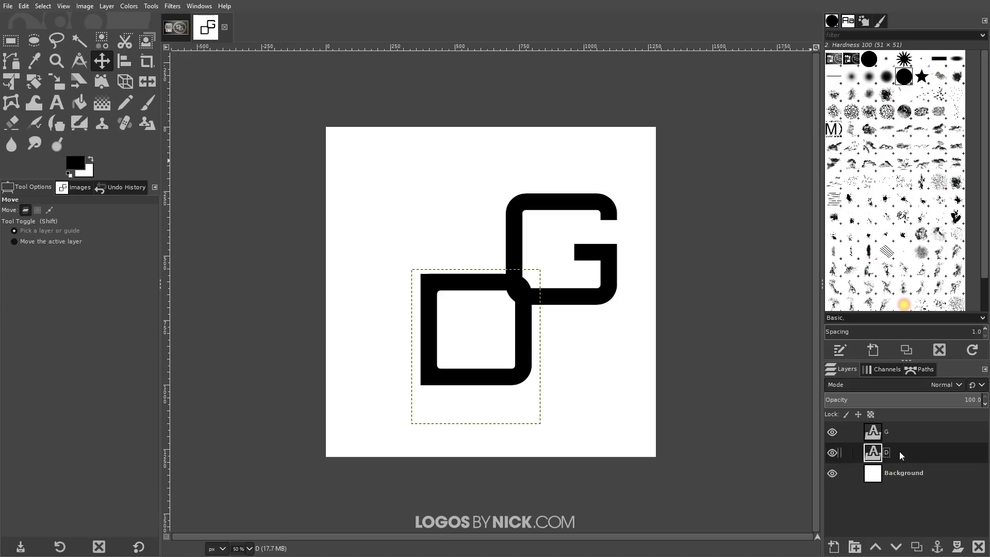
pyautogui.click(111, 6)
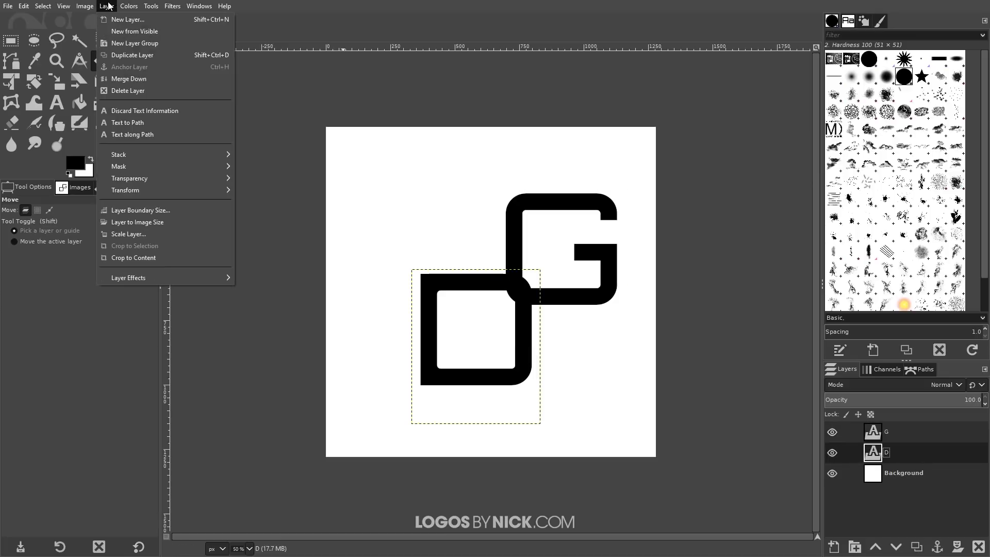
pyautogui.click(133, 258)
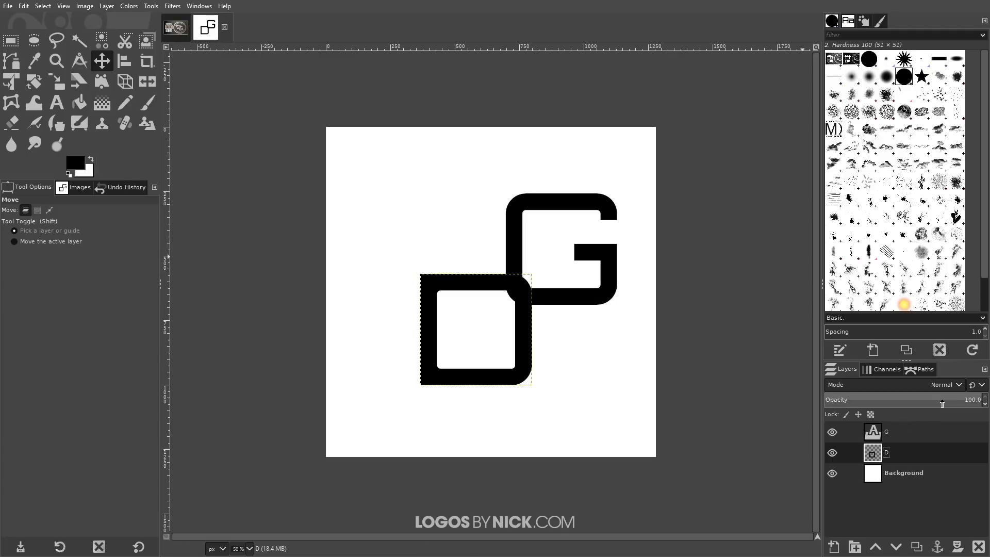
pyautogui.moveTo(943, 402); pyautogui.dragTo(928, 403)
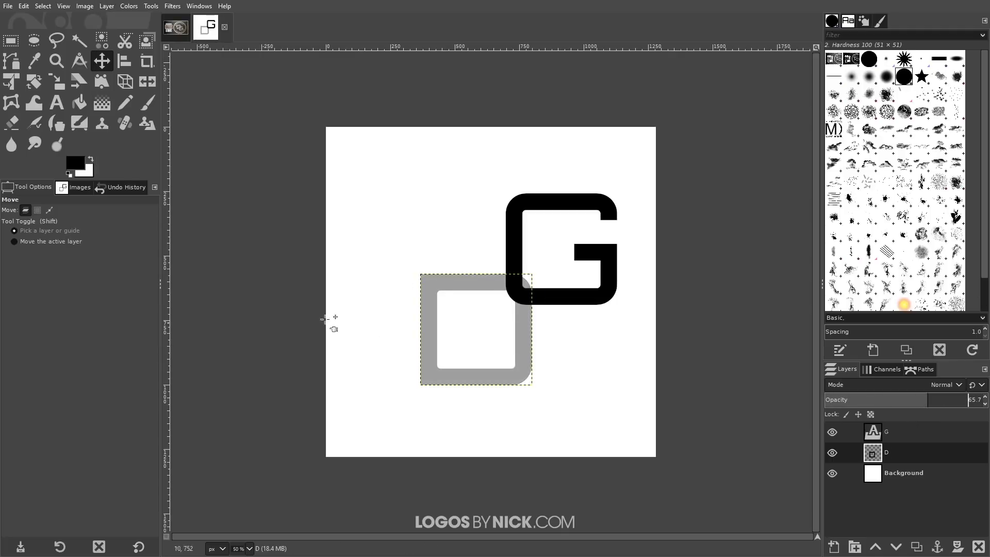
pyautogui.moveTo(446, 279); pyautogui.dragTo(427, 196)
# Crop the G layer to content and lower its opacity to 71.9
pyautogui.click(902, 432)
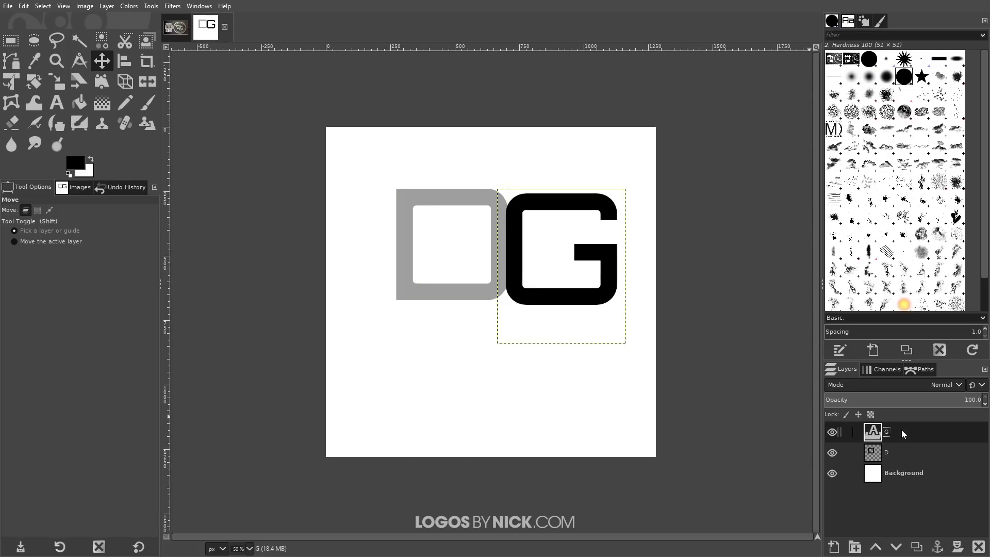
pyautogui.click(110, 9)
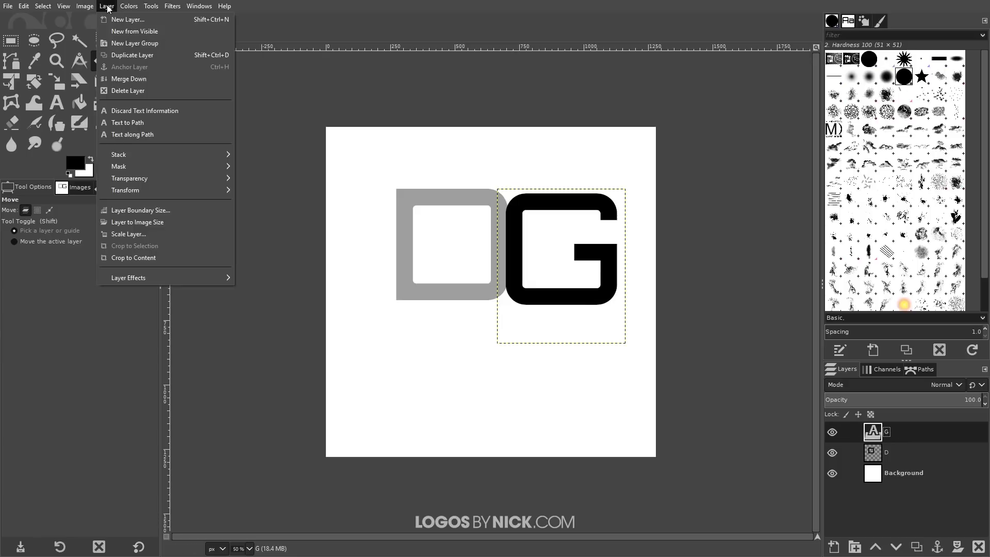
pyautogui.click(150, 255)
pyautogui.click(938, 400)
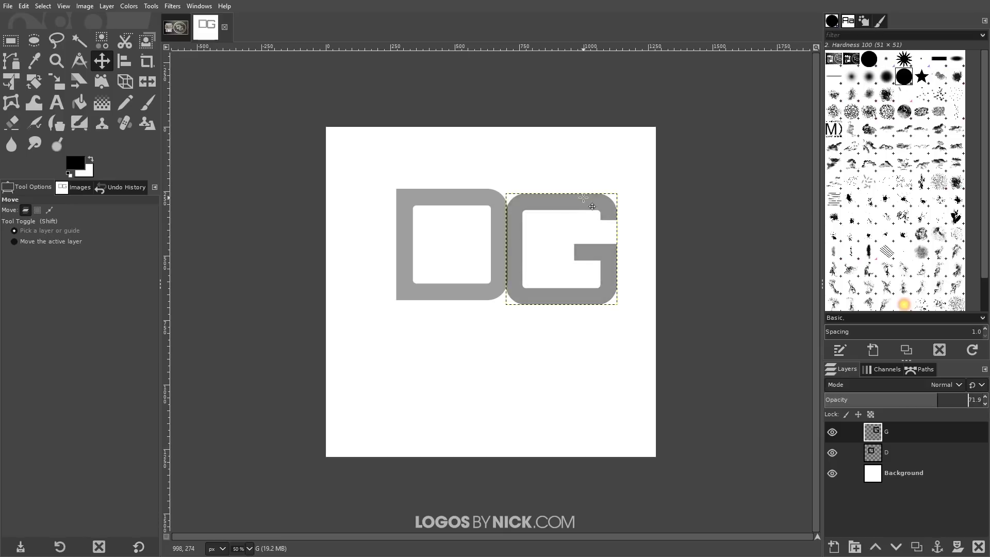
# Slide the G onto the D's lower-right corner, checking it against the reference thumbnail
pyautogui.moveTo(588, 201); pyautogui.dragTo(525, 253)
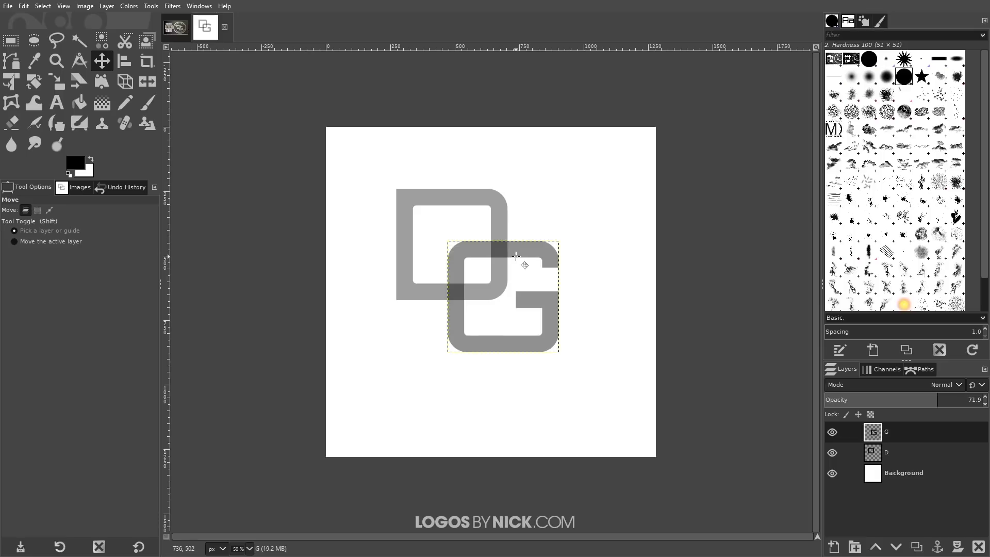
pyautogui.moveTo(516, 256); pyautogui.dragTo(520, 257)
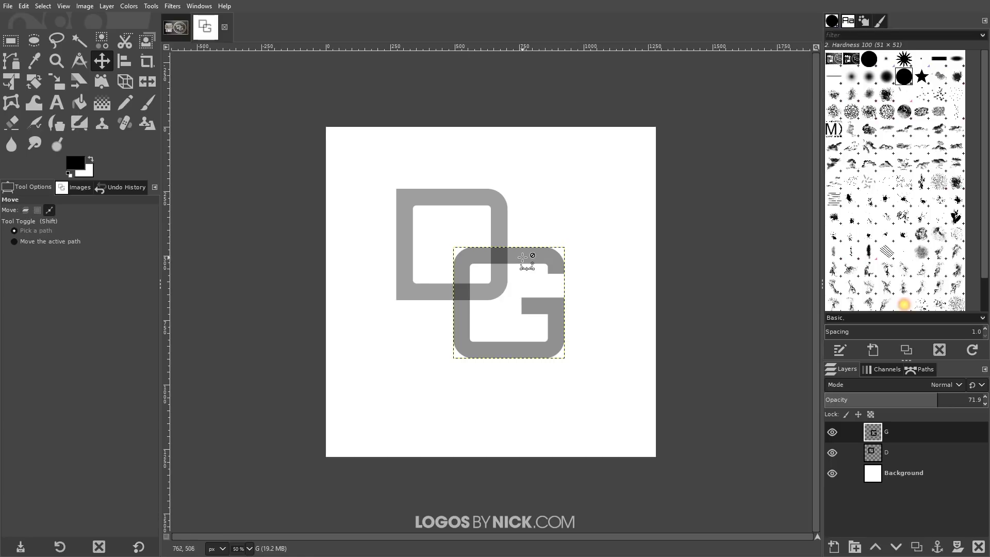
pyautogui.scroll(2, 523, 256)
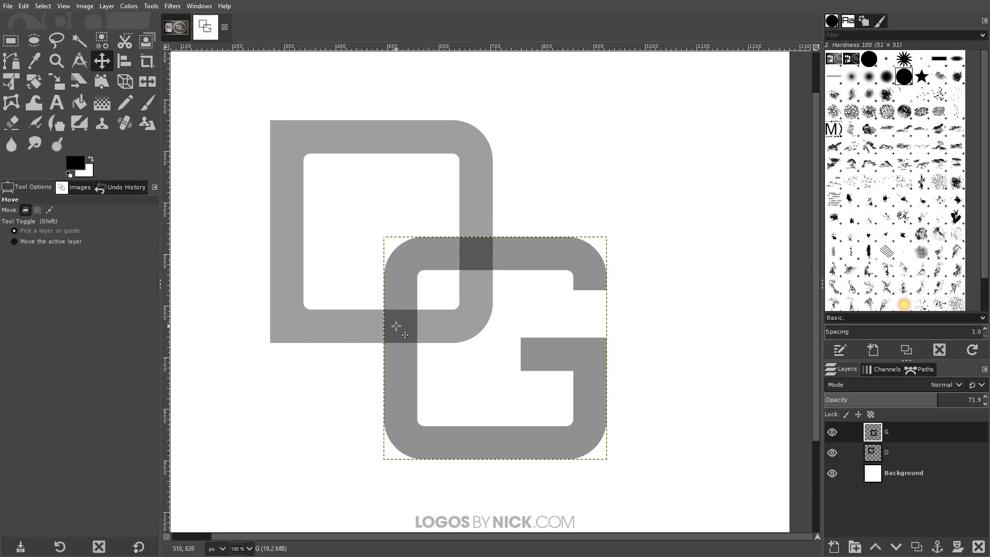
pyautogui.click(180, 30)
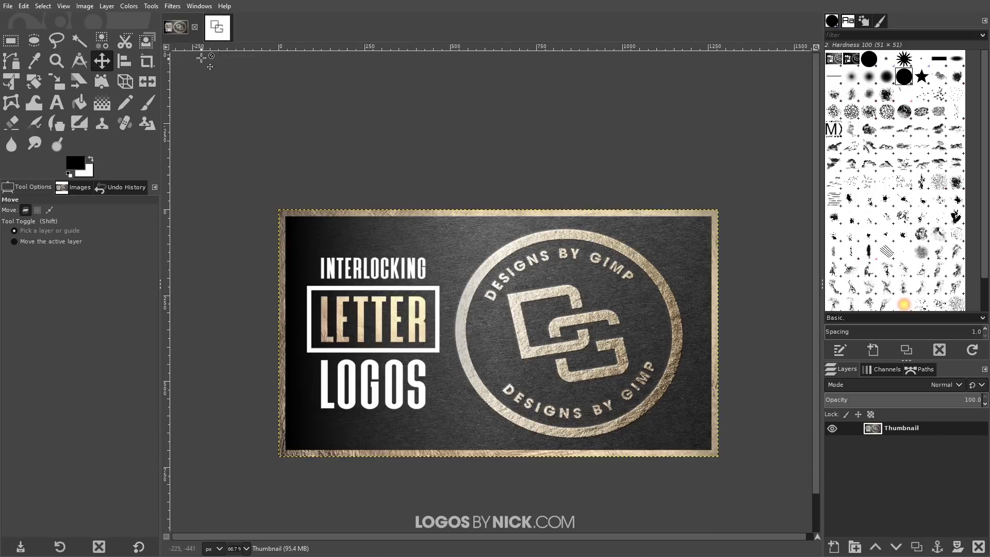
pyautogui.click(211, 31)
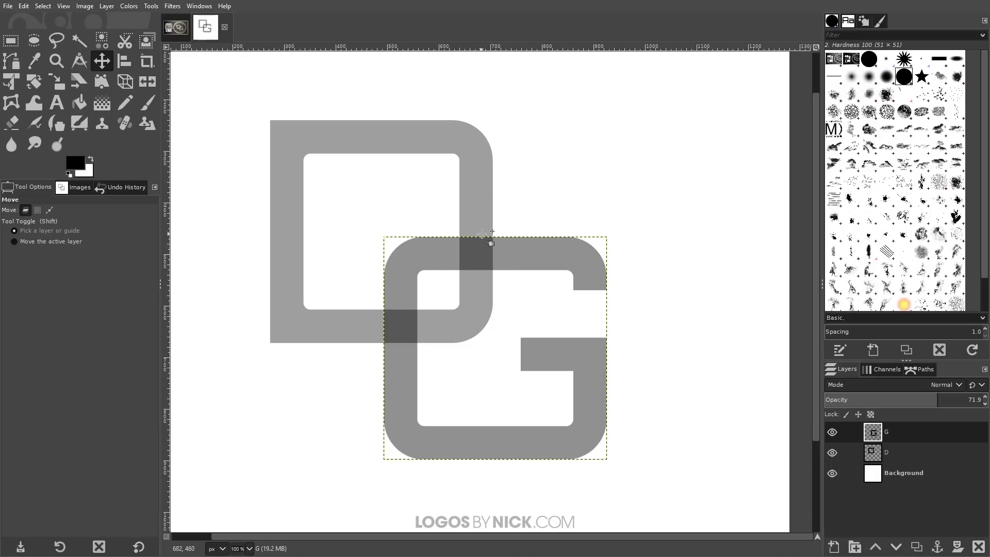
# Select the G's shape with Alpha to Selection and grow the selection outward
pyautogui.rightClick(886, 433)
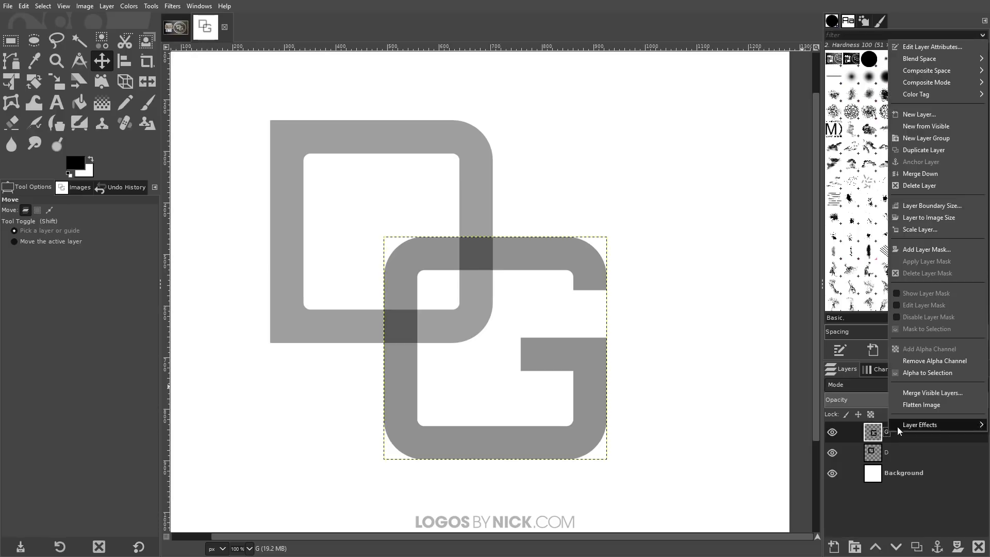
pyautogui.click(923, 373)
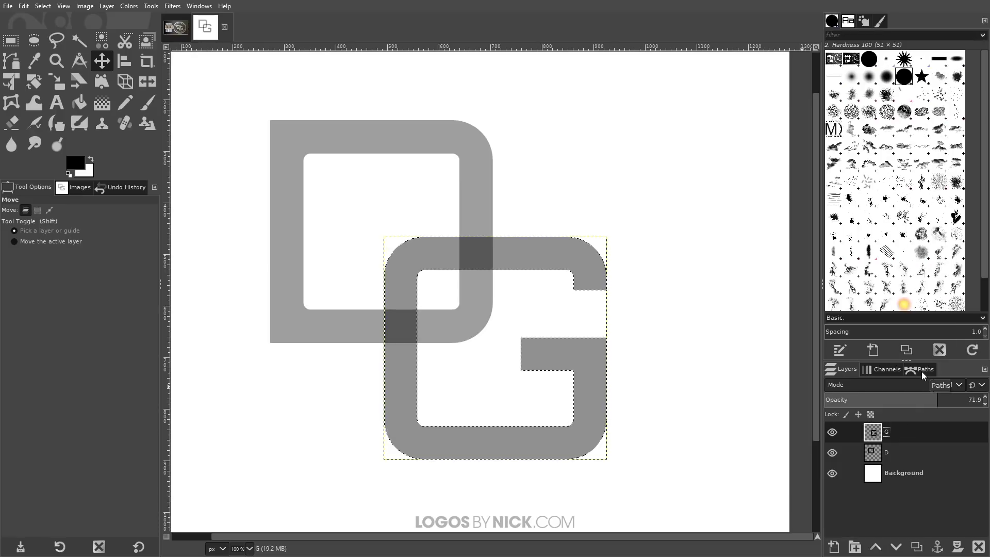
pyautogui.click(39, 7)
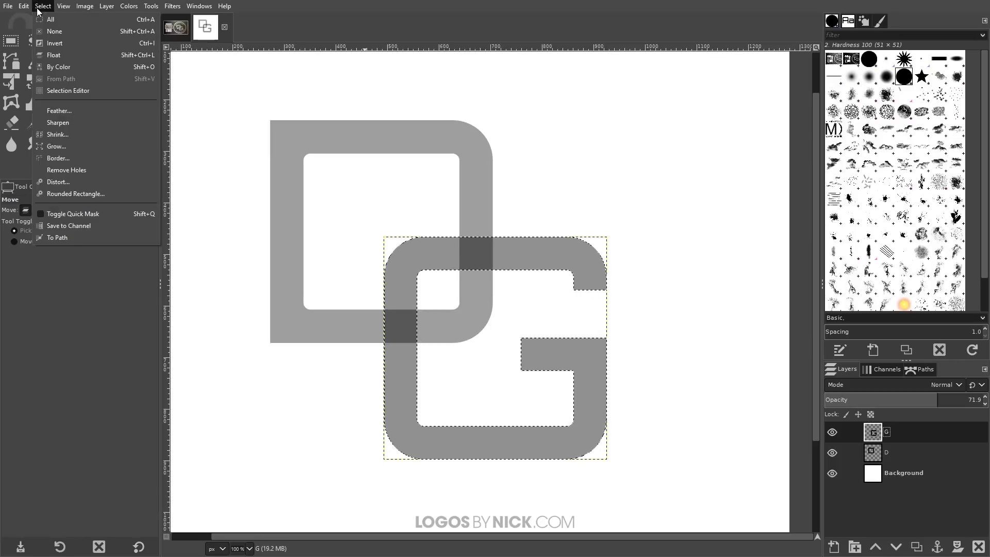
pyautogui.click(61, 146)
pyautogui.click(68, 158)
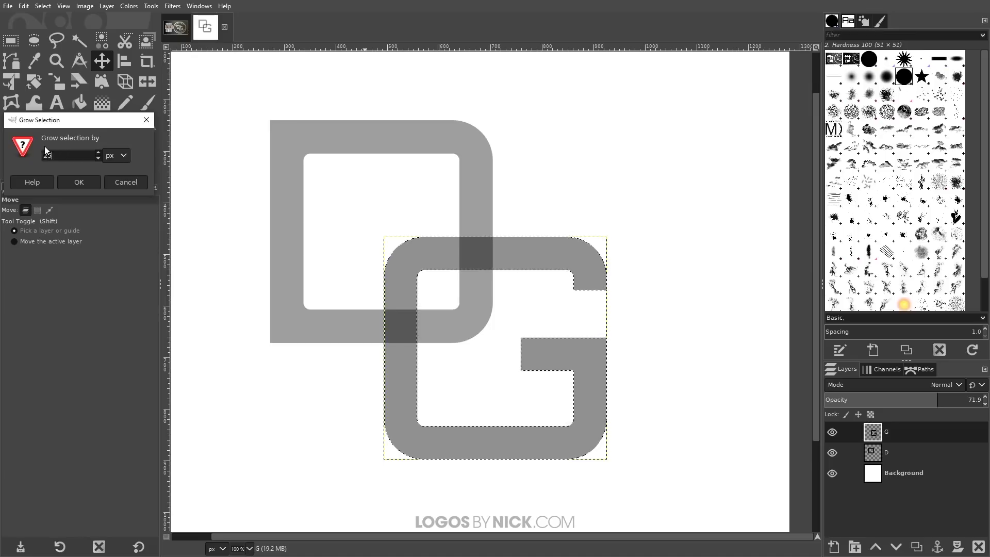
pyautogui.click(79, 183)
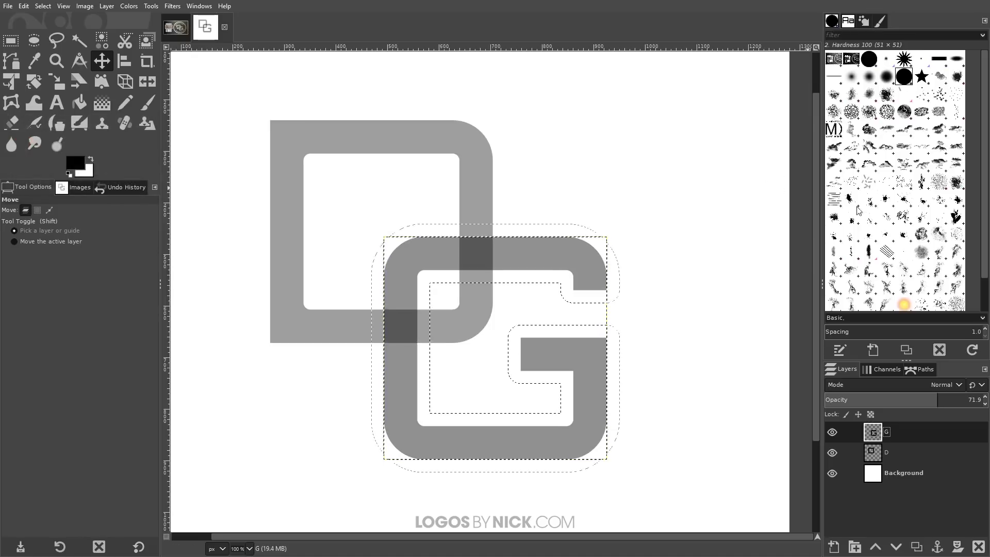
# Fill the grown G selection on a new layer at 55.9 opacity, then deselect
pyautogui.click(834, 549)
pyautogui.click(913, 515)
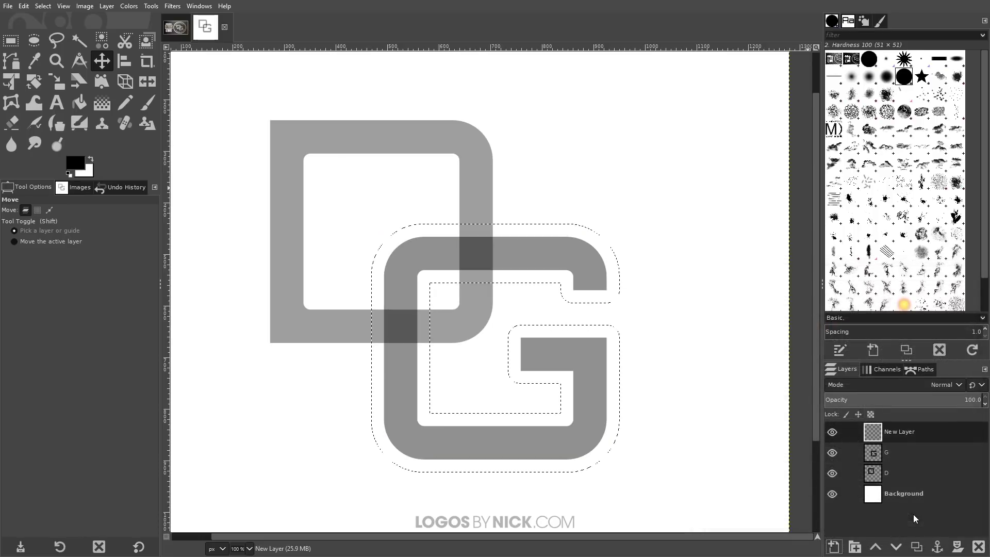
pyautogui.click(24, 6)
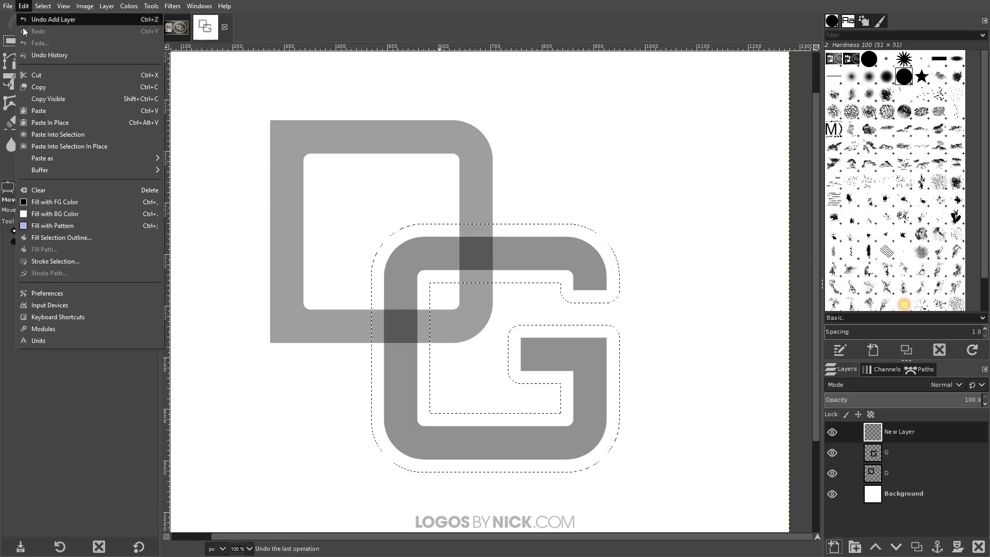
pyautogui.click(61, 203)
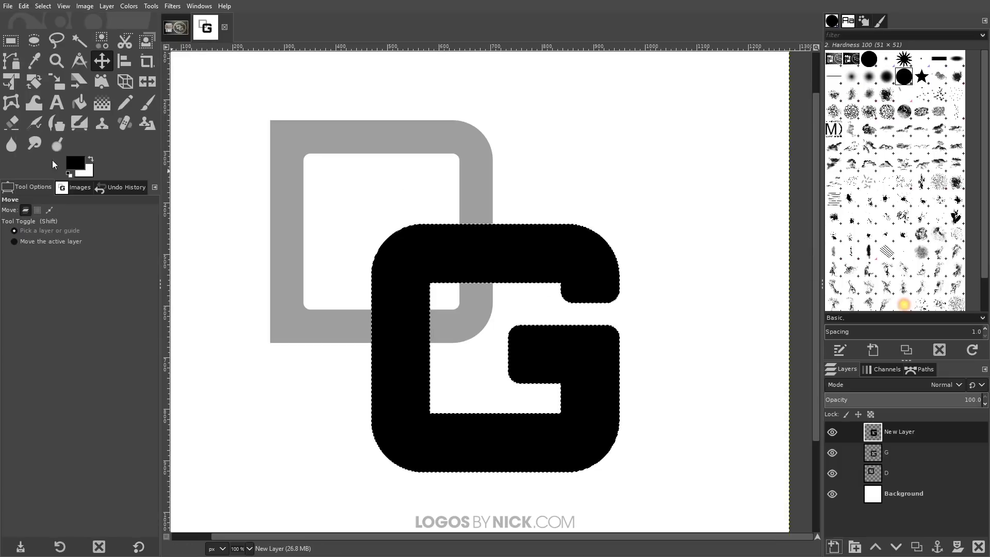
pyautogui.moveTo(954, 401); pyautogui.dragTo(911, 402)
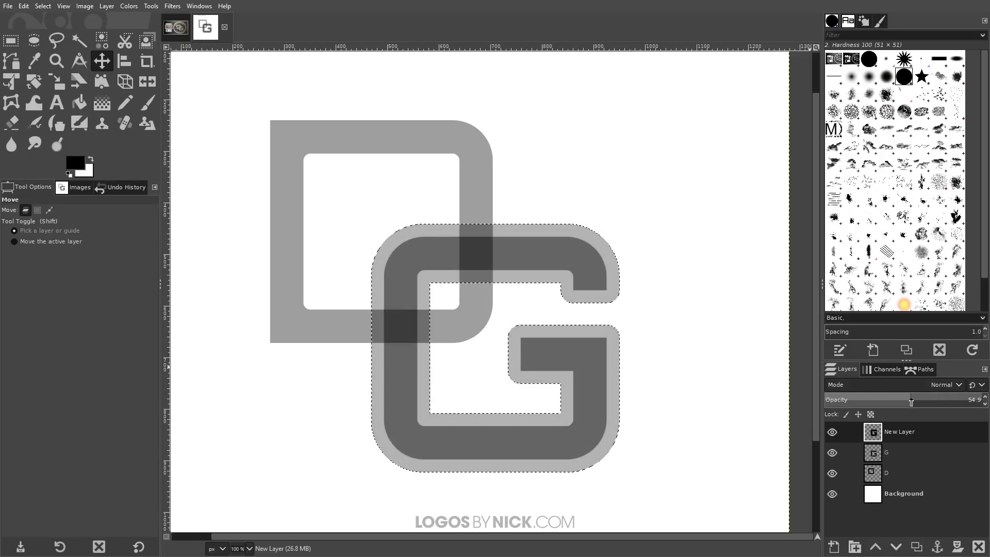
pyautogui.click(42, 6)
pyautogui.click(55, 32)
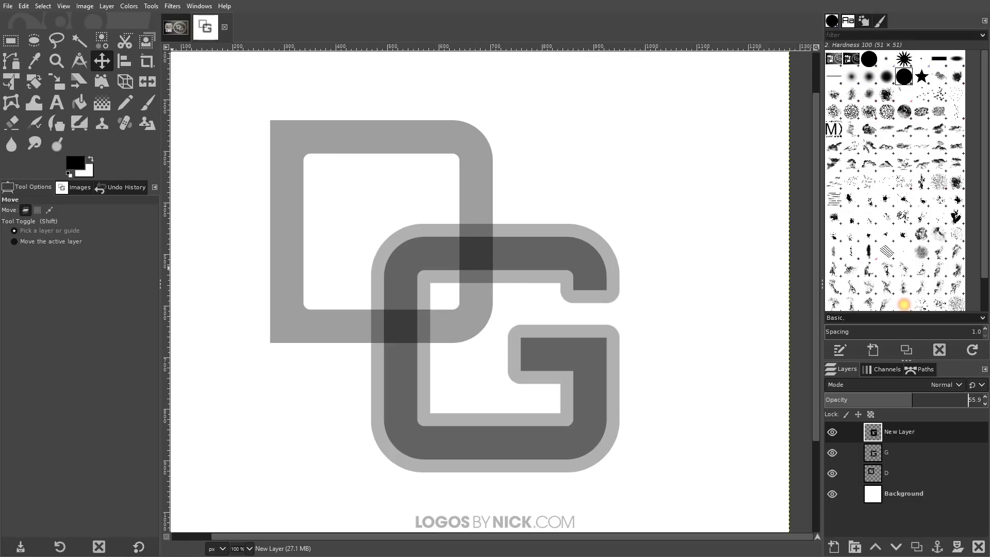
# Delete all of the G outline except the rectangle where it overlaps the D
pyautogui.click(13, 45)
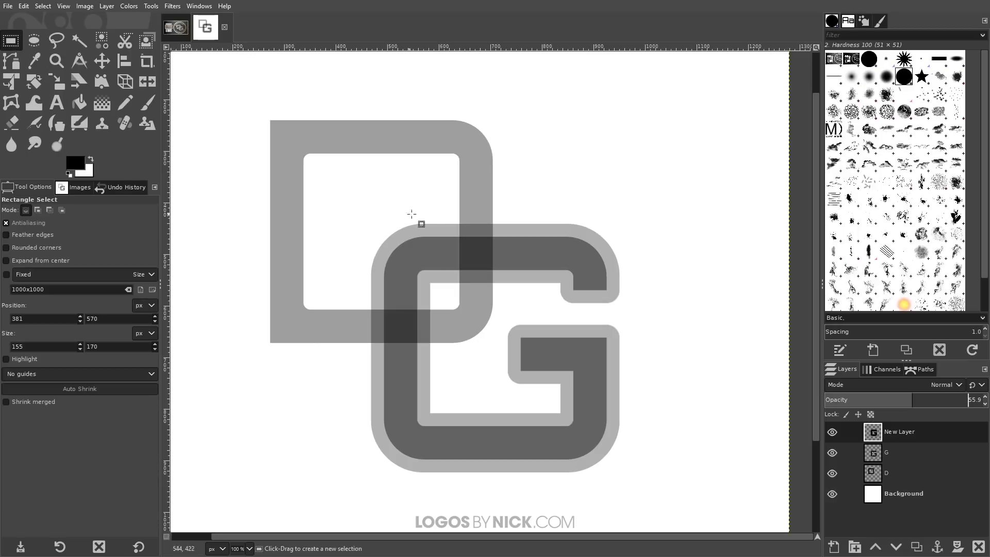
pyautogui.moveTo(446, 213); pyautogui.dragTo(504, 292)
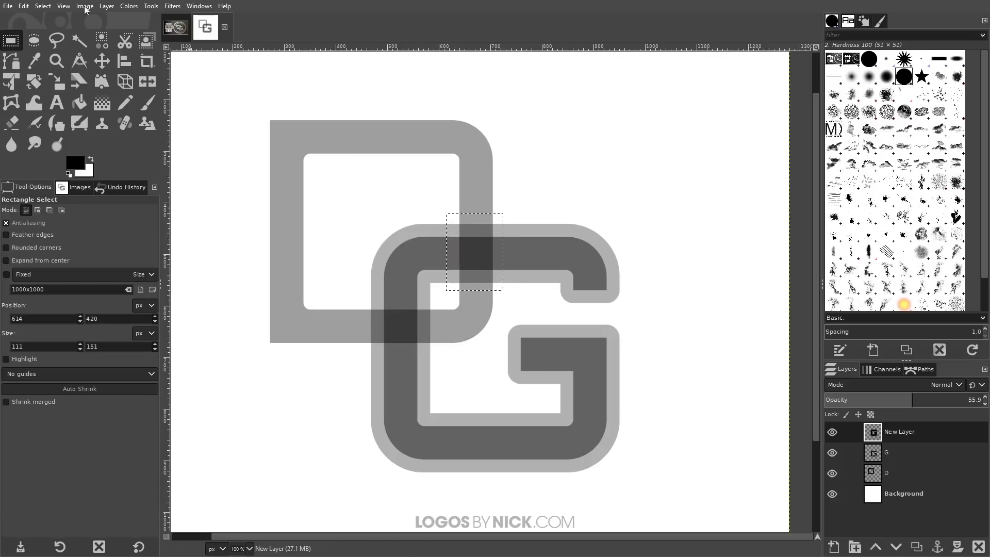
pyautogui.click(43, 6)
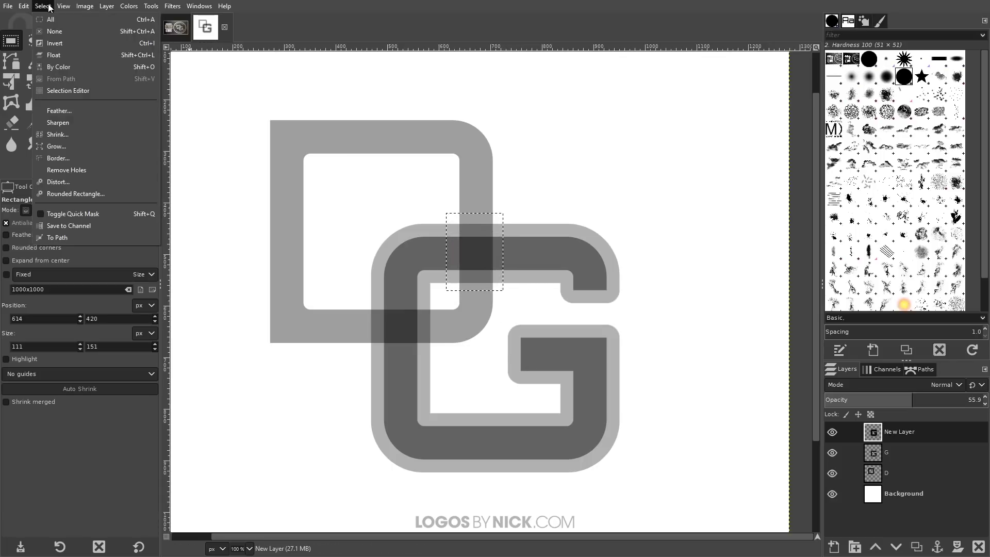
pyautogui.click(72, 47)
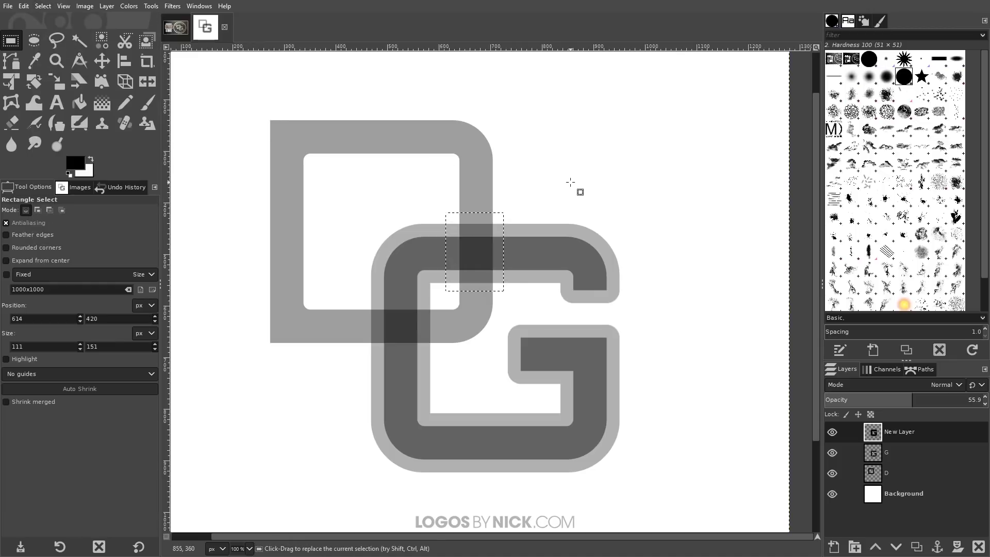
pyautogui.press('Delete')
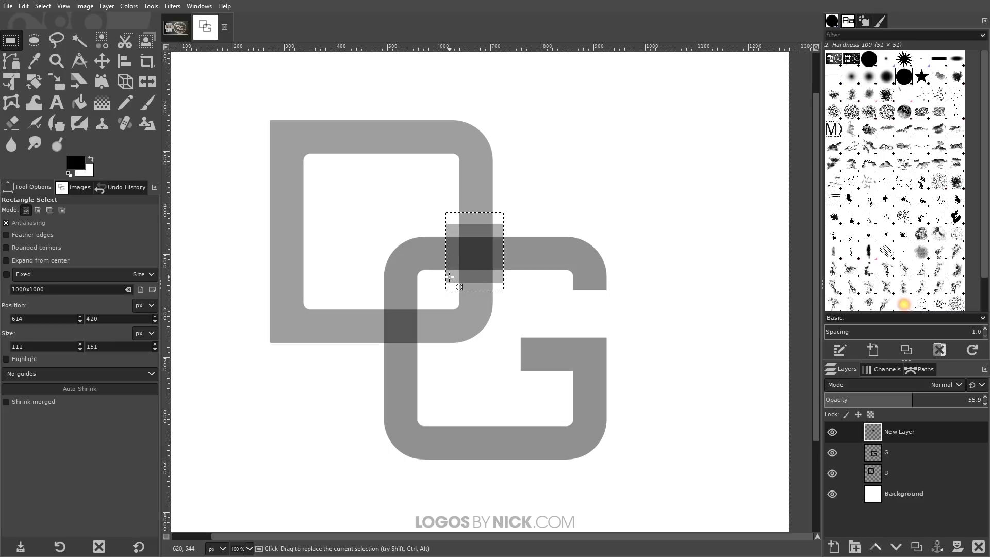
pyautogui.click(30, 6)
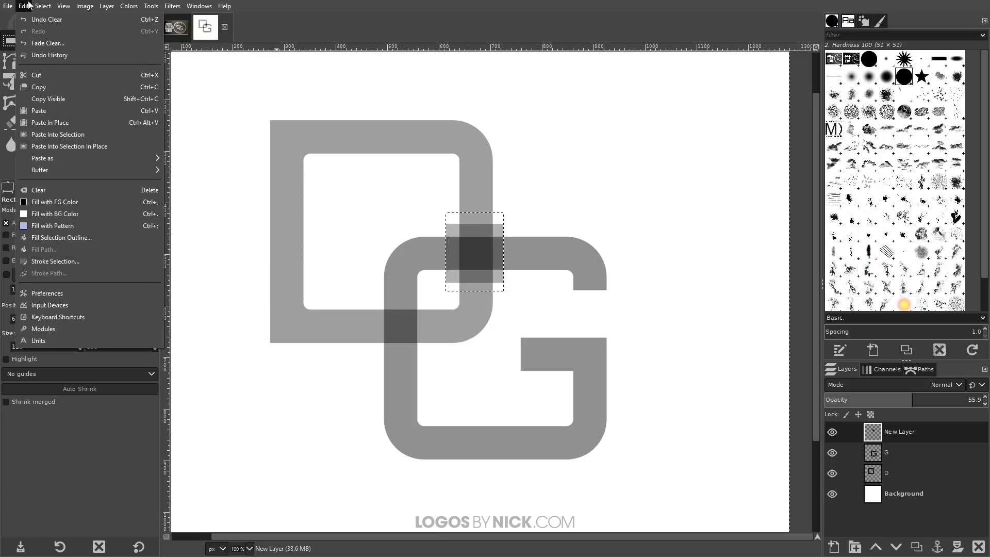
pyautogui.click(340, 119)
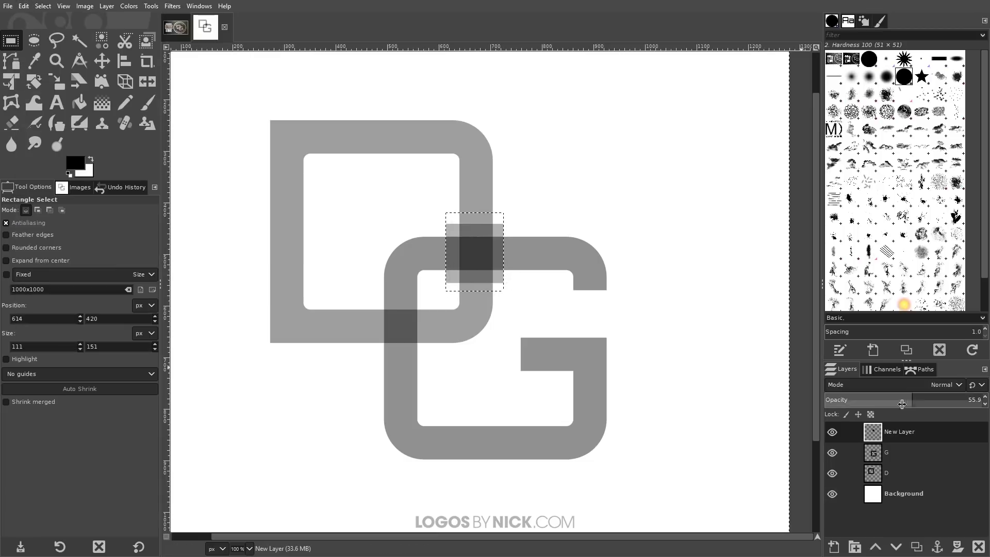
# Load the remaining square as a selection and delete the temporary outline layer
pyautogui.rightClick(901, 432)
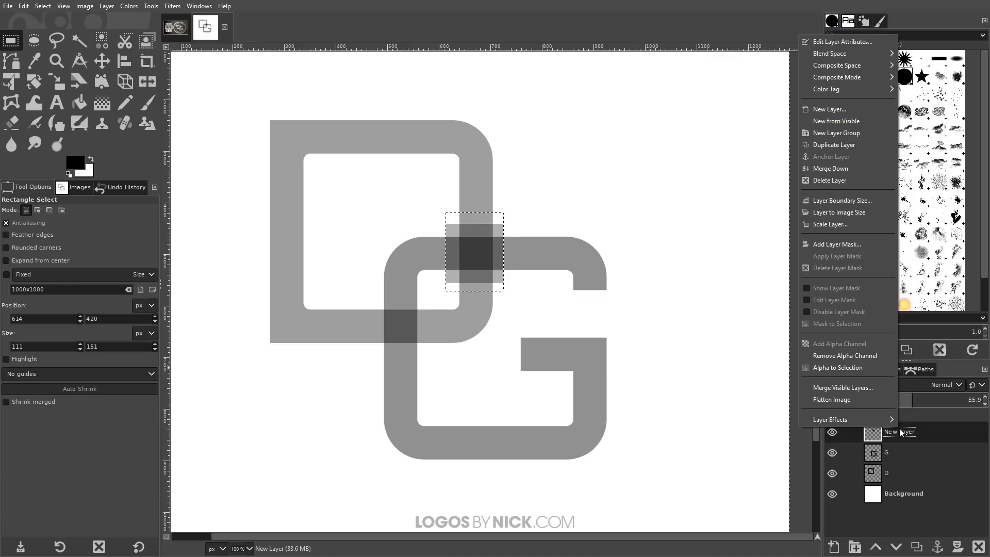
pyautogui.click(854, 367)
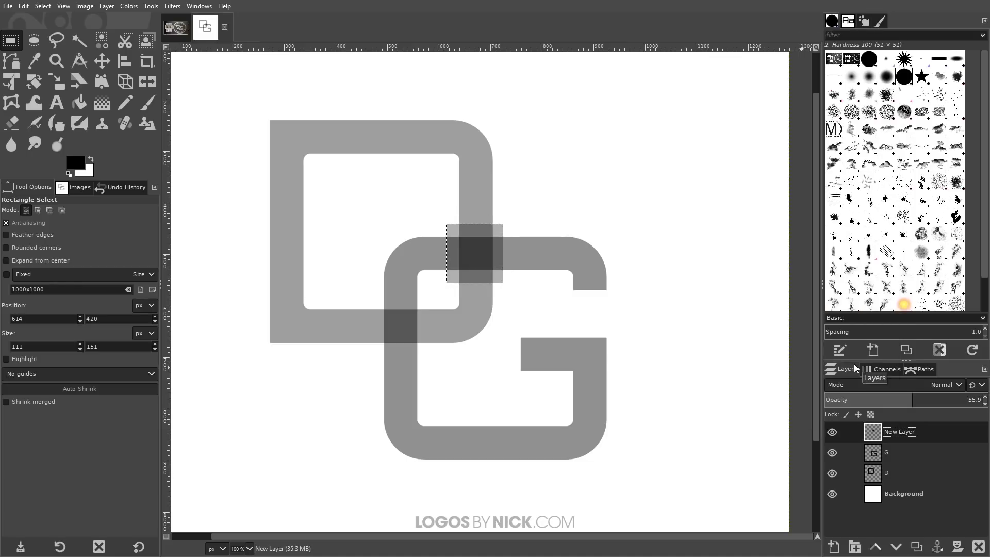
pyautogui.click(978, 550)
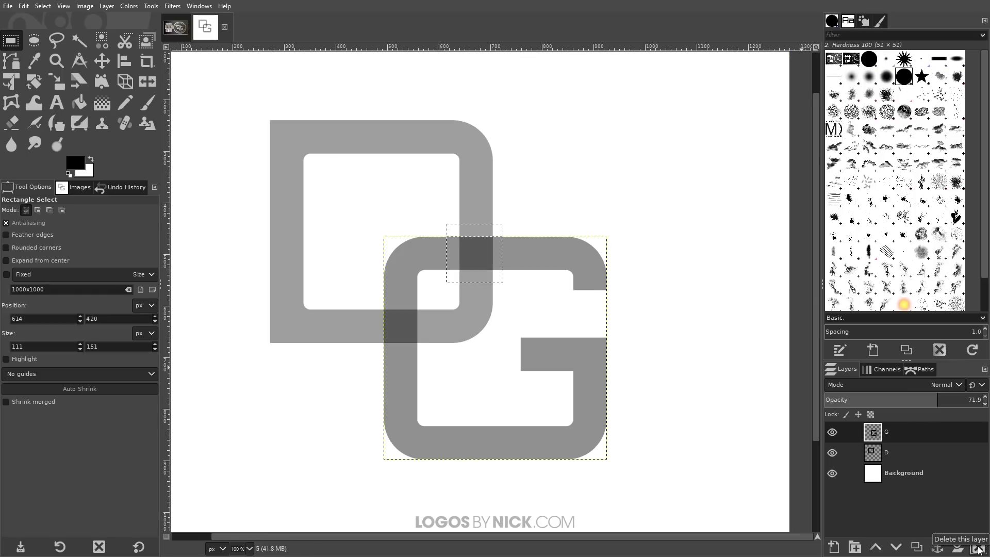
# Cut the selected square out of the D layer where it passes under the G, then deselect
pyautogui.click(898, 454)
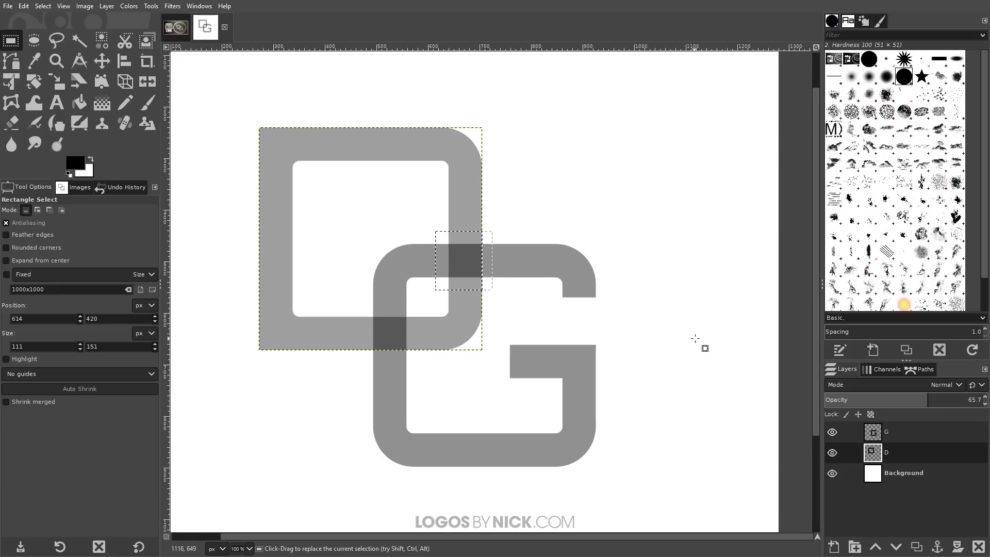
pyautogui.press('Delete')
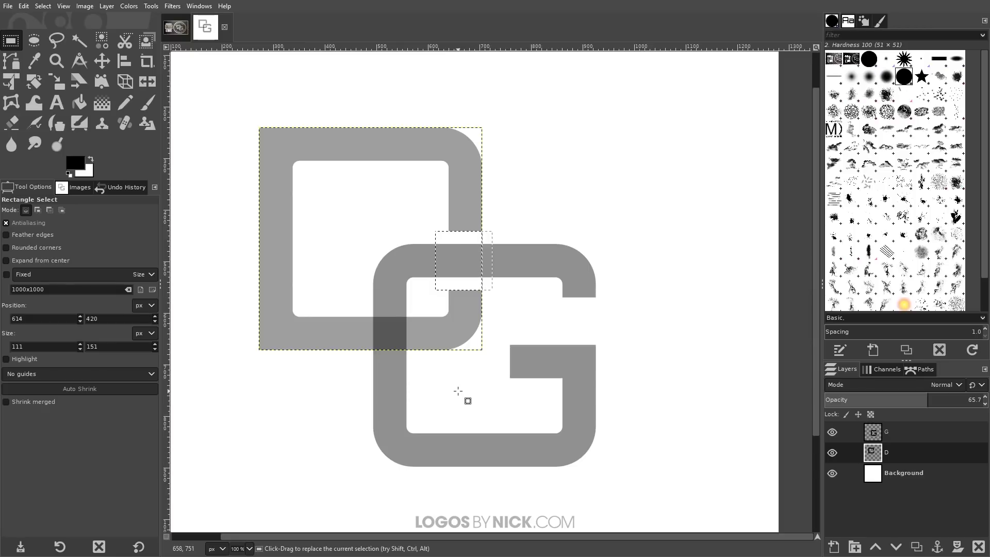
pyautogui.click(43, 6)
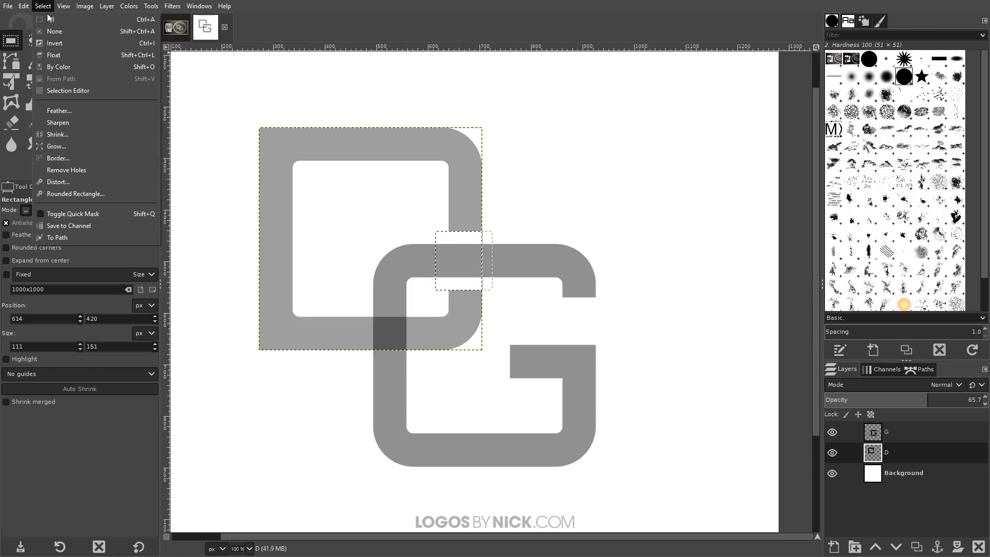
pyautogui.click(52, 31)
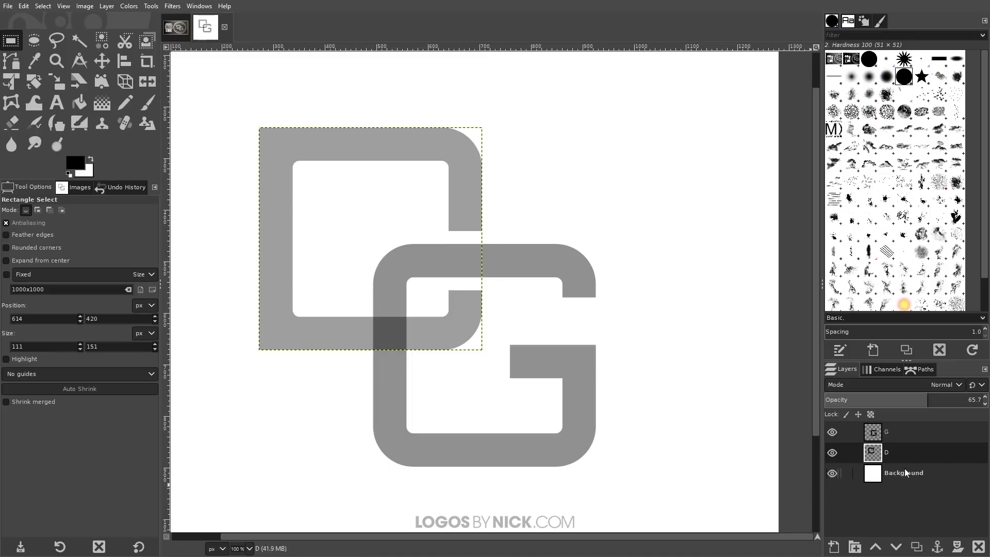
# Add a 25 px grey outline around the D on a new layer at 57.8 opacity
pyautogui.rightClick(880, 459)
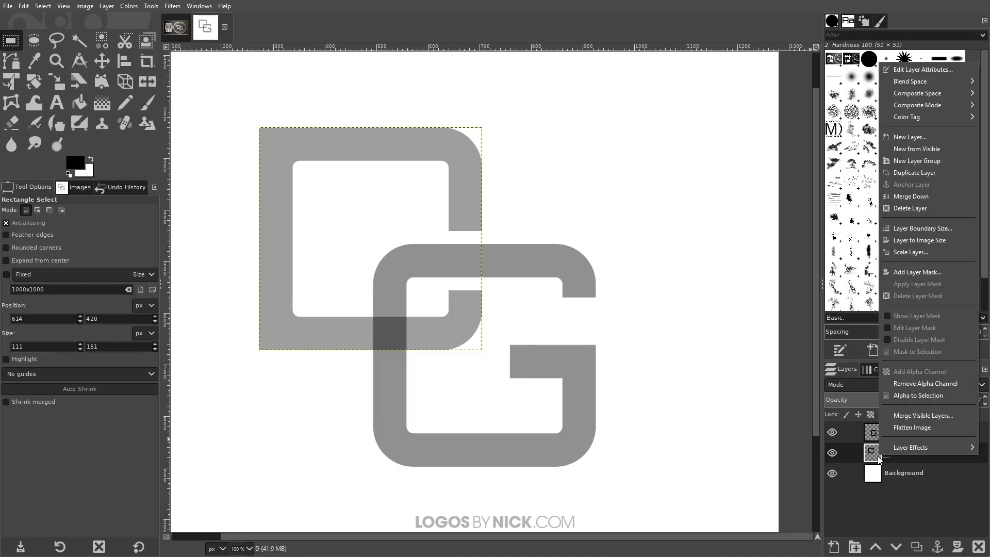
pyautogui.click(927, 402)
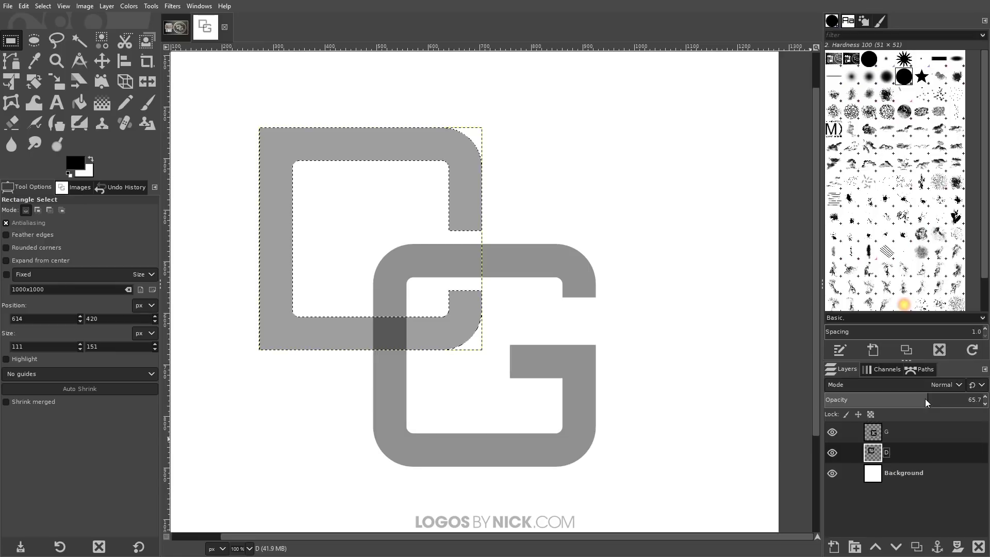
pyautogui.click(833, 546)
pyautogui.click(902, 516)
pyautogui.click(44, 6)
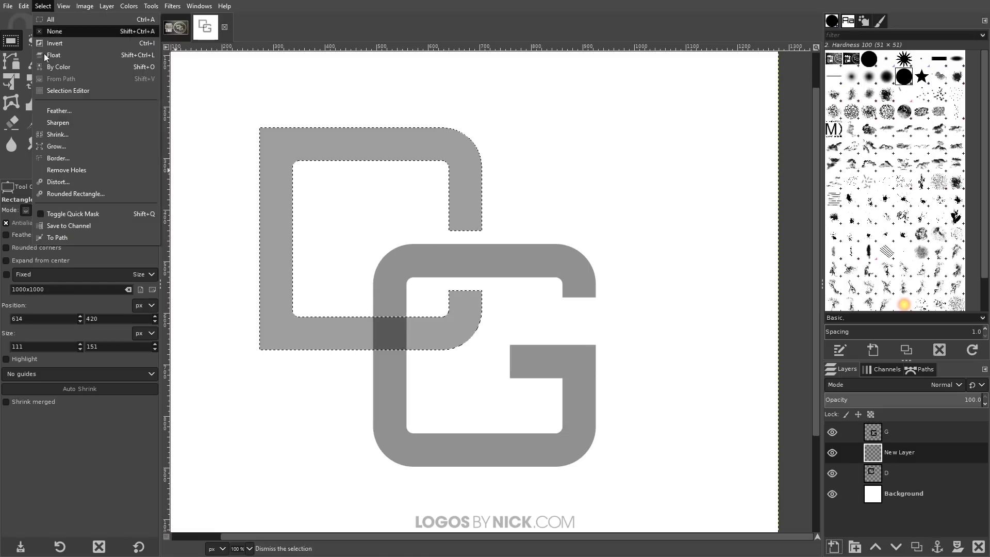
pyautogui.click(48, 142)
pyautogui.moveTo(67, 121); pyautogui.dragTo(281, 121)
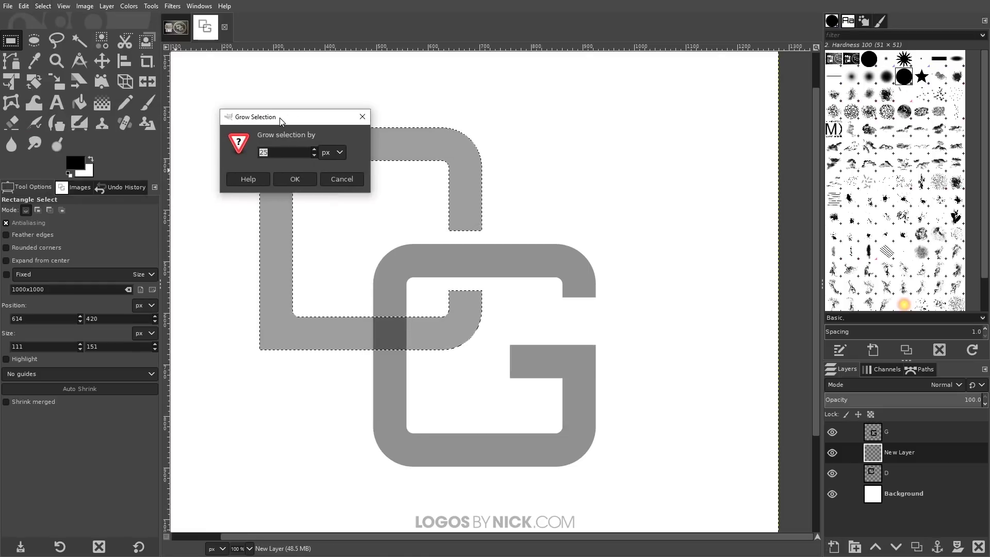
pyautogui.click(304, 180)
pyautogui.click(27, 8)
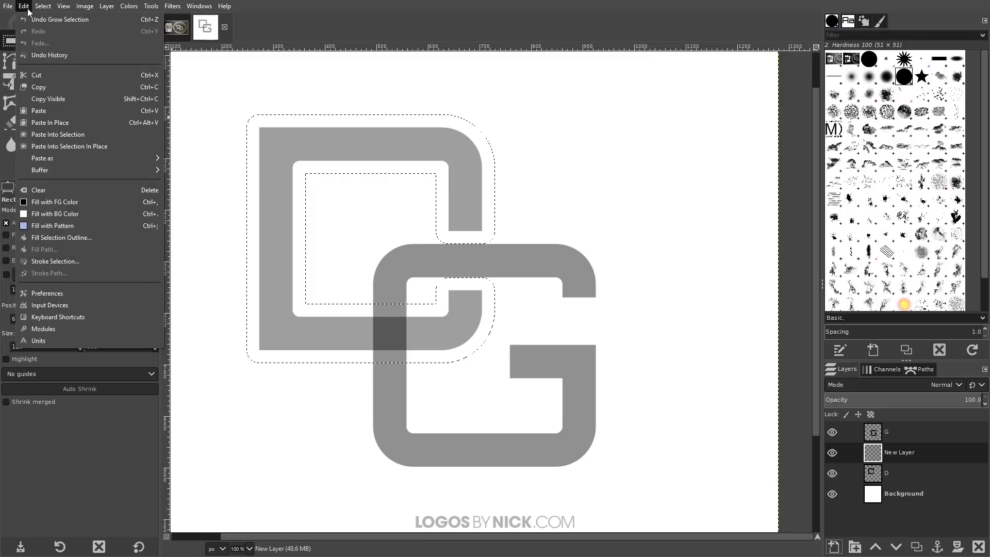
pyautogui.click(57, 202)
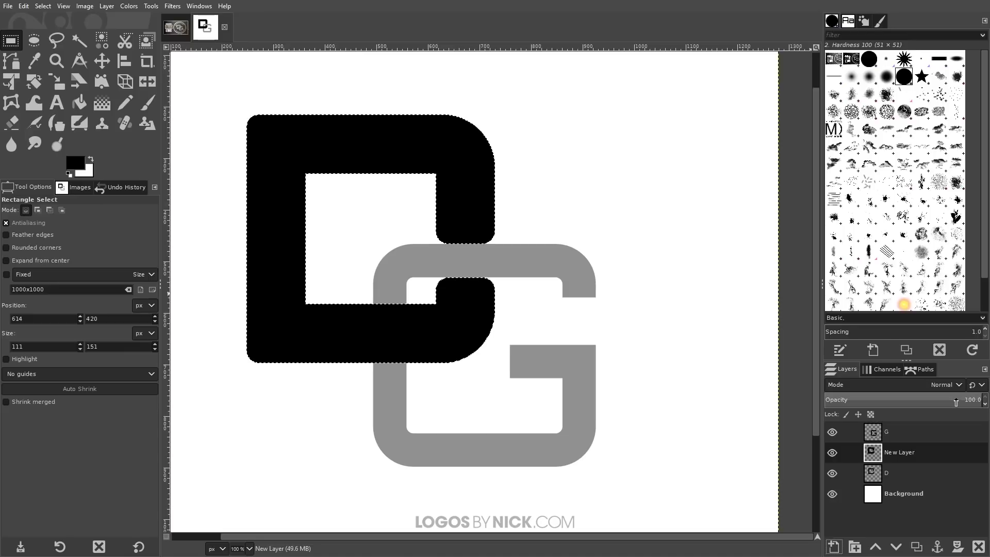
pyautogui.moveTo(956, 403); pyautogui.dragTo(916, 396)
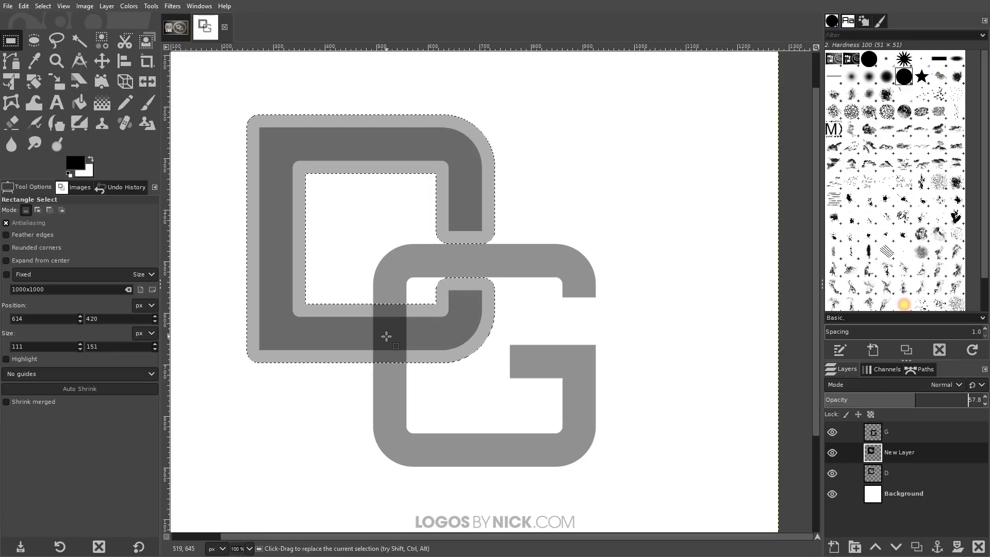
# Keep only the square of D outline where the D's bottom bar crosses the G, then deselect
pyautogui.click(47, 6)
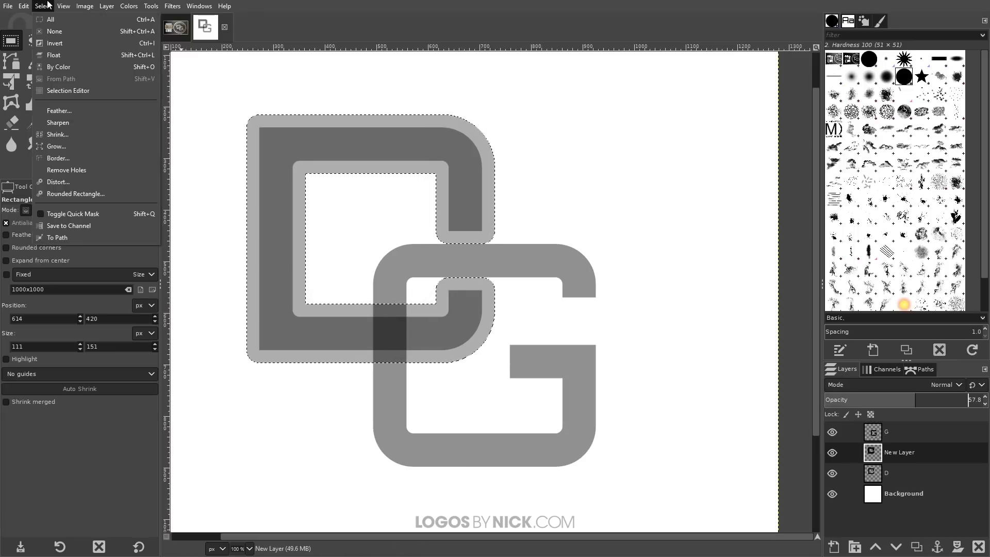
pyautogui.click(62, 29)
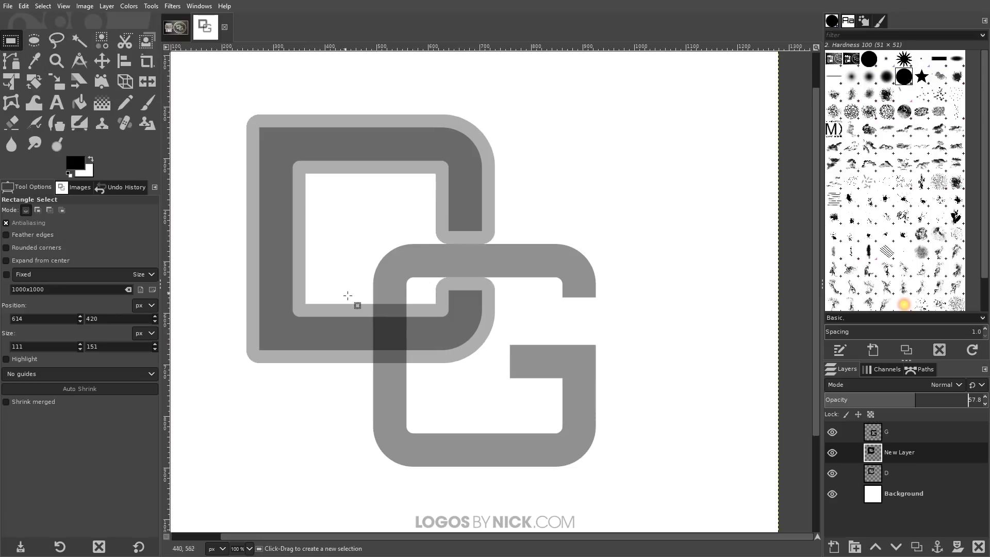
pyautogui.moveTo(359, 294); pyautogui.dragTo(424, 373)
pyautogui.click(384, 337)
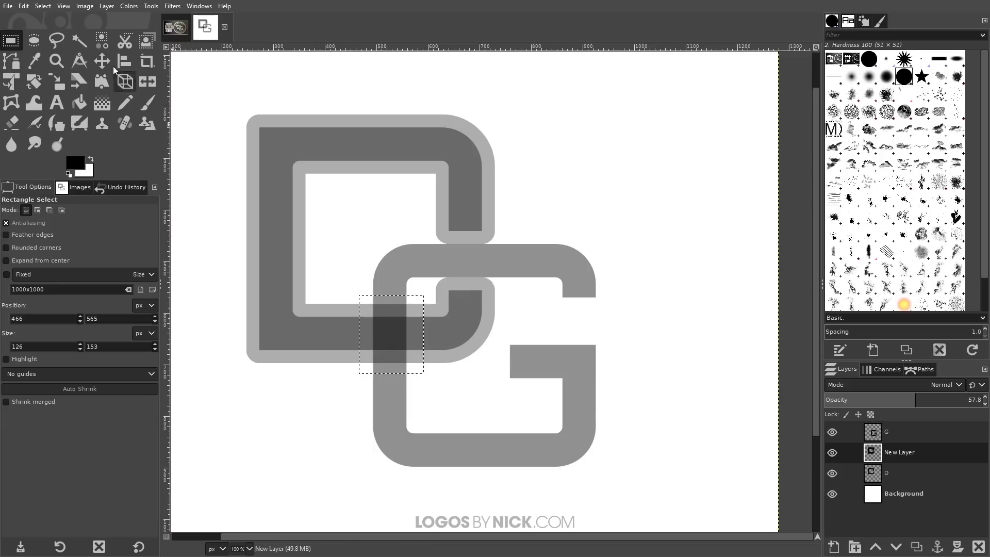
pyautogui.click(44, 6)
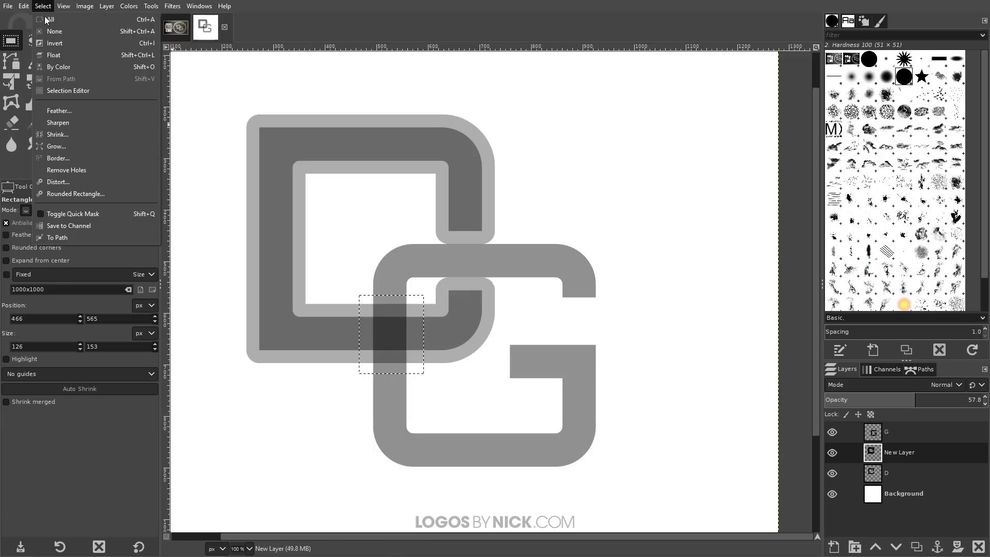
pyautogui.click(65, 41)
pyautogui.hscroll(1, 487, 205)
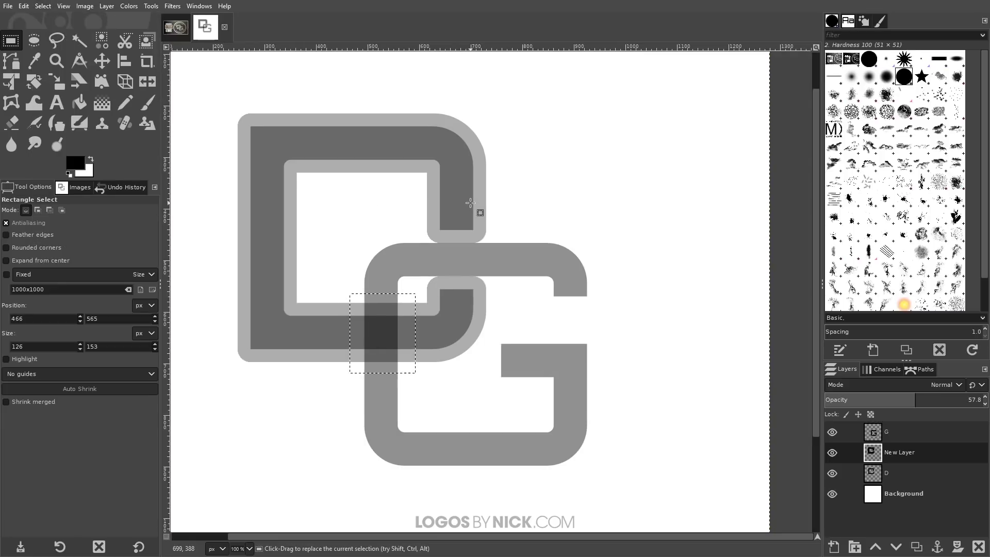
pyautogui.press('Delete')
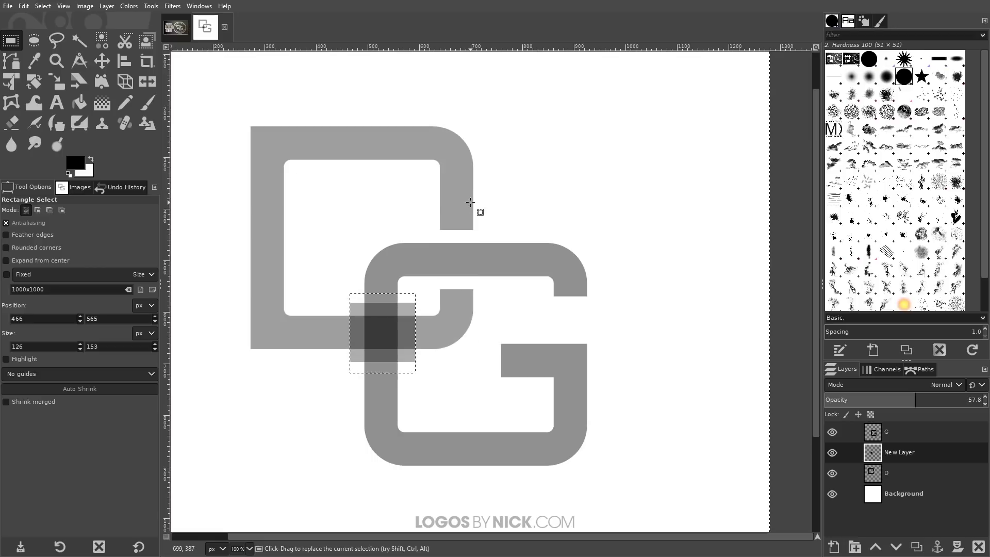
pyautogui.click(43, 5)
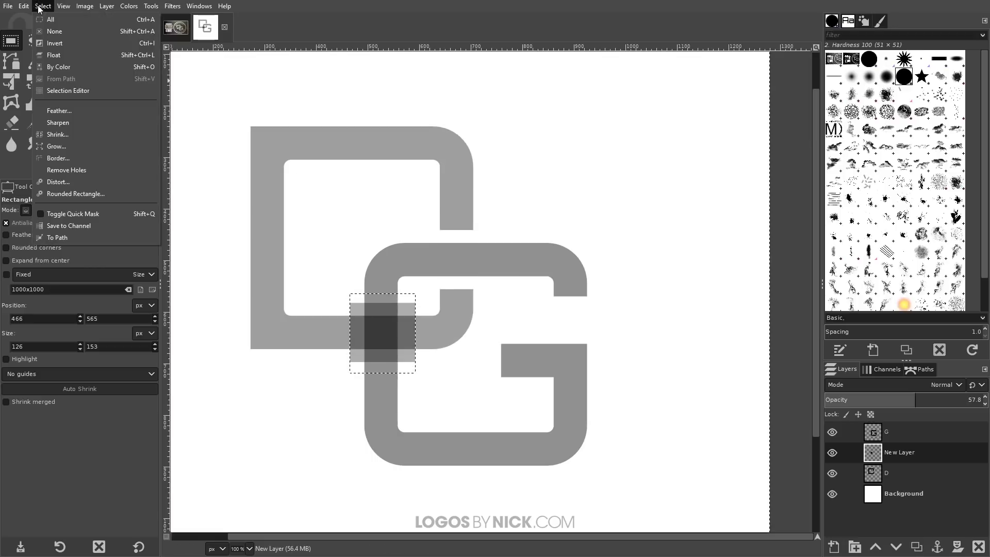
pyautogui.click(54, 33)
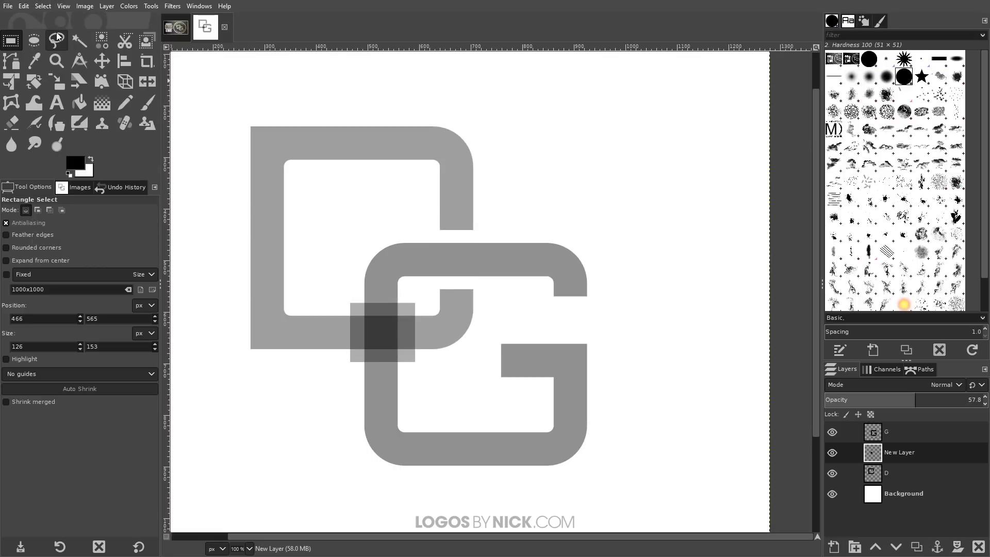
# Load the dark square as a selection and delete its temporary outline layer
pyautogui.rightClick(896, 452)
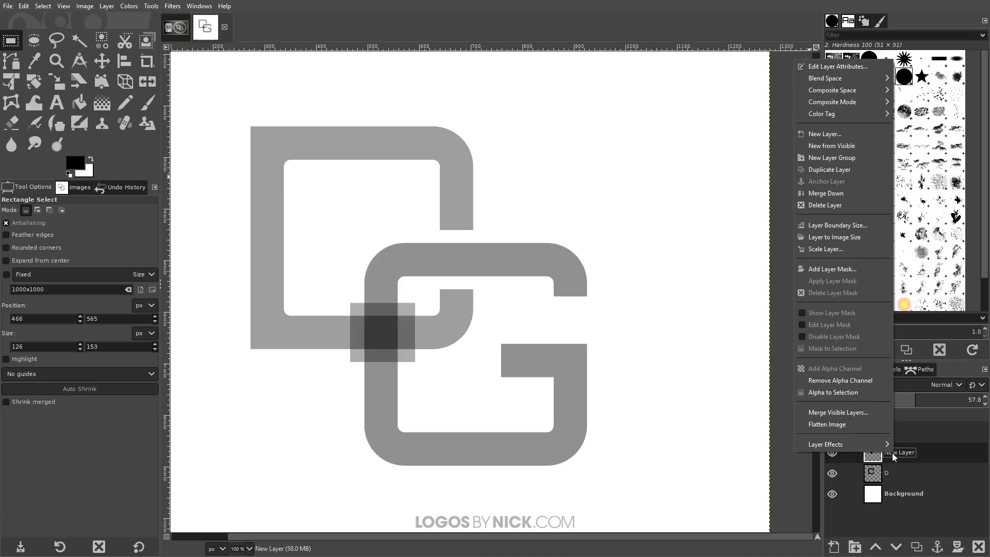
pyautogui.click(840, 392)
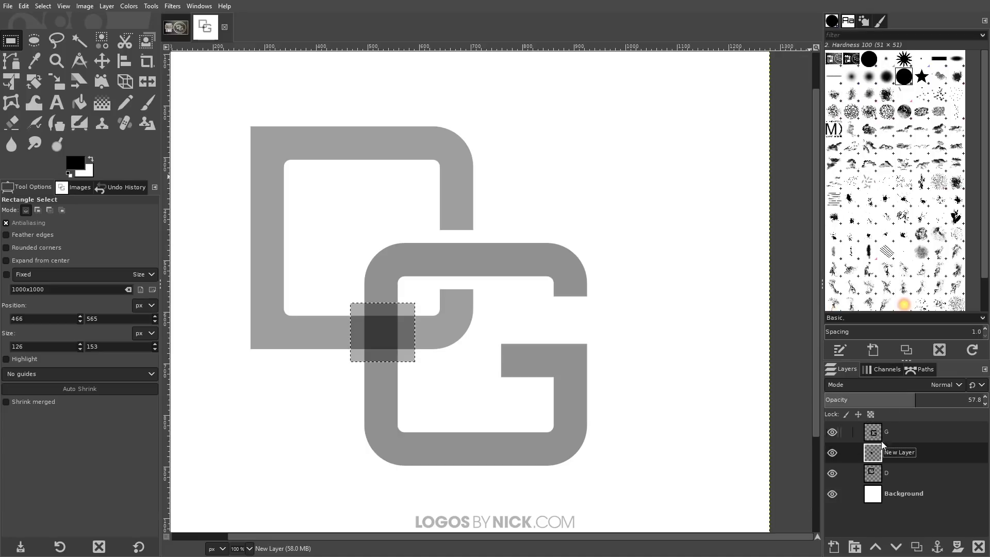
pyautogui.click(978, 547)
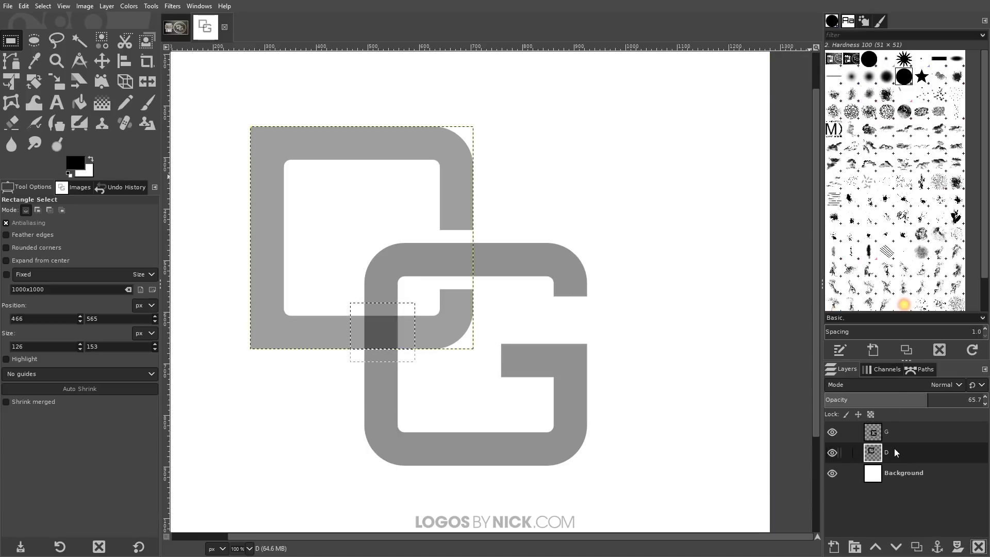
# Erase that square from the G layer so it passes under the D's bar, then deselect
pyautogui.click(900, 435)
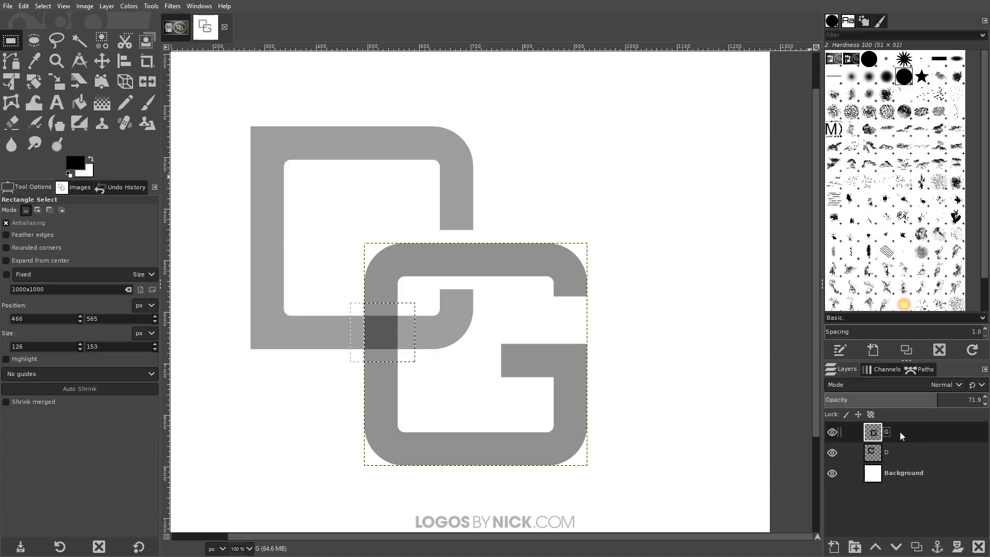
pyautogui.press('Delete')
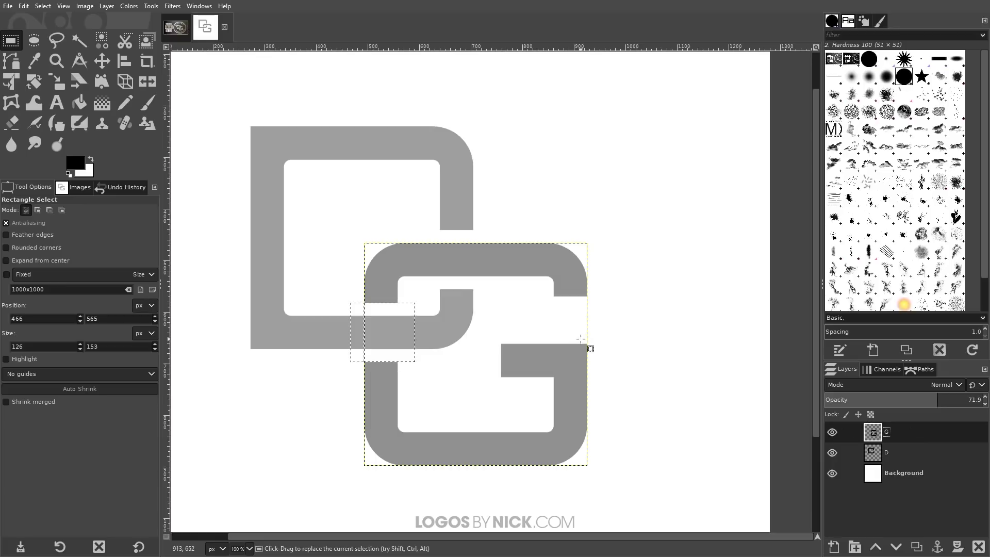
pyautogui.click(47, 8)
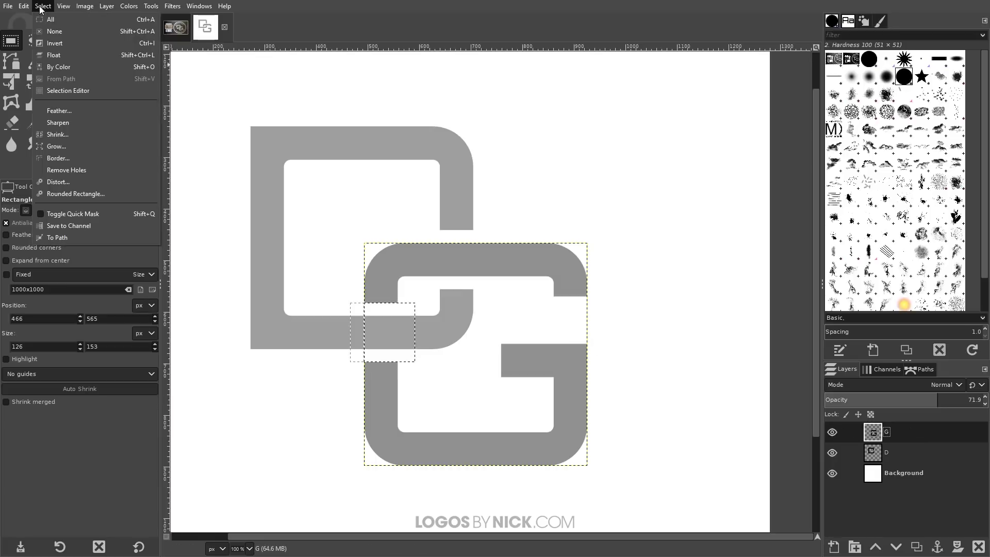
pyautogui.click(54, 31)
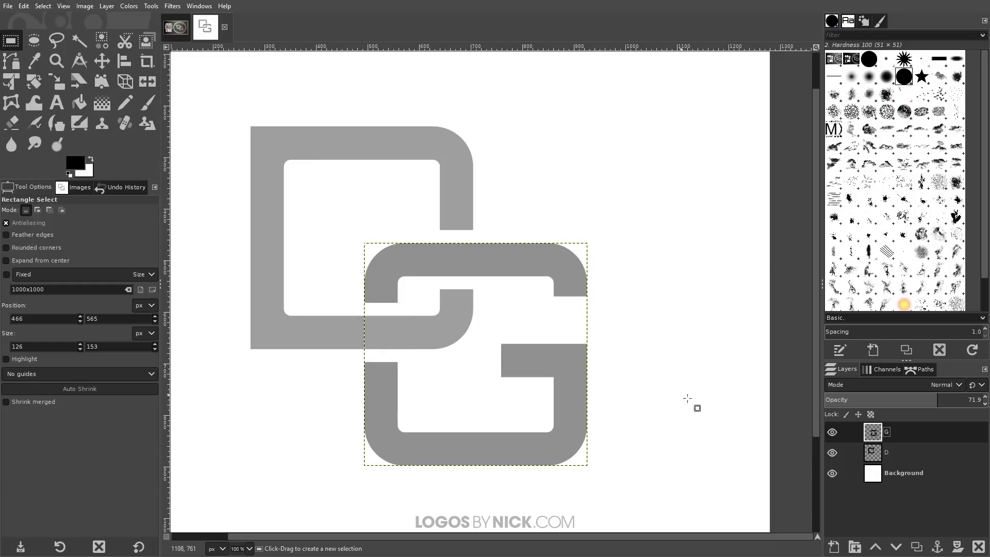
# Set both the G and D layers to 100 opacity so the letters are solid black
pyautogui.click(937, 399)
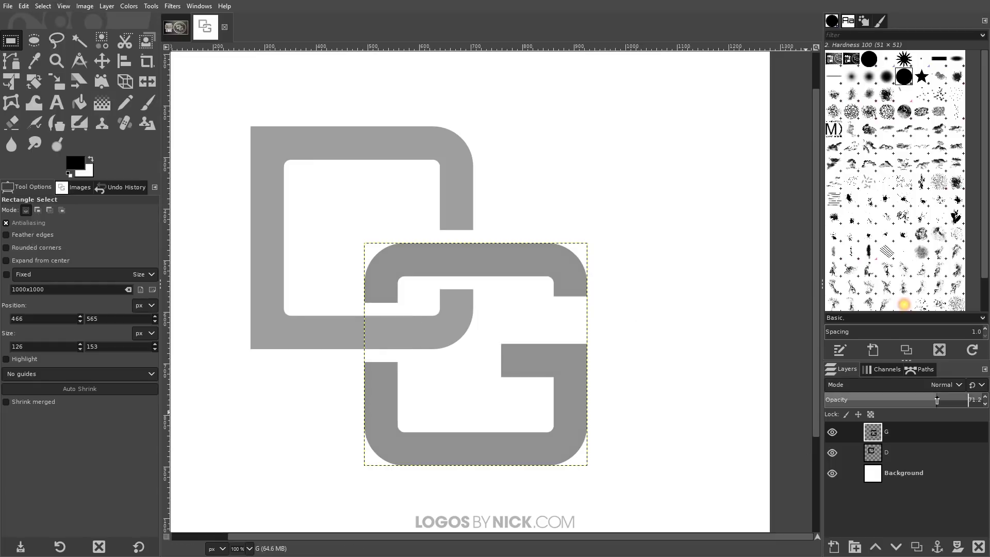
pyautogui.moveTo(937, 400); pyautogui.dragTo(982, 400)
pyautogui.click(890, 459)
# Merge the G layer down into the D layer, then check the merged layer's visibility
pyautogui.click(890, 437)
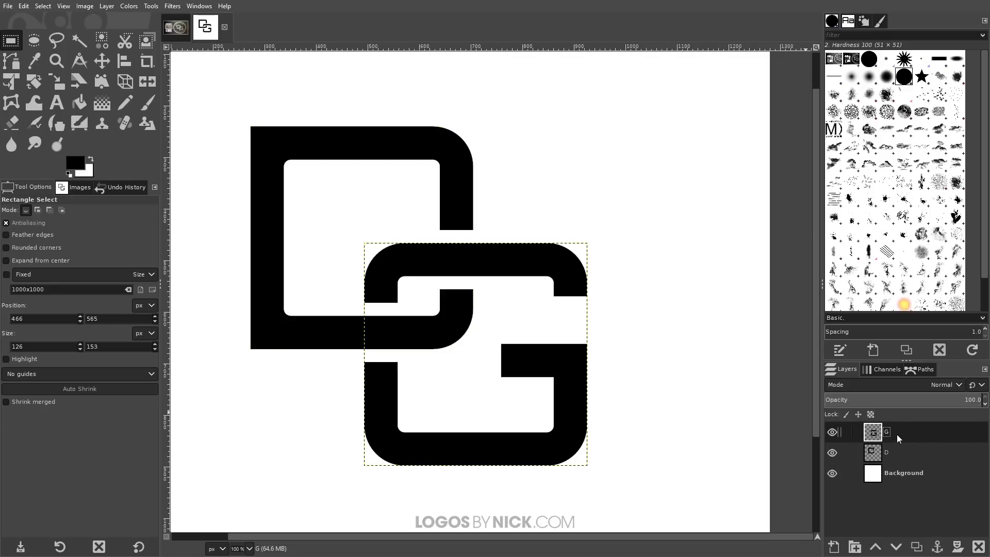
pyautogui.rightClick(900, 437)
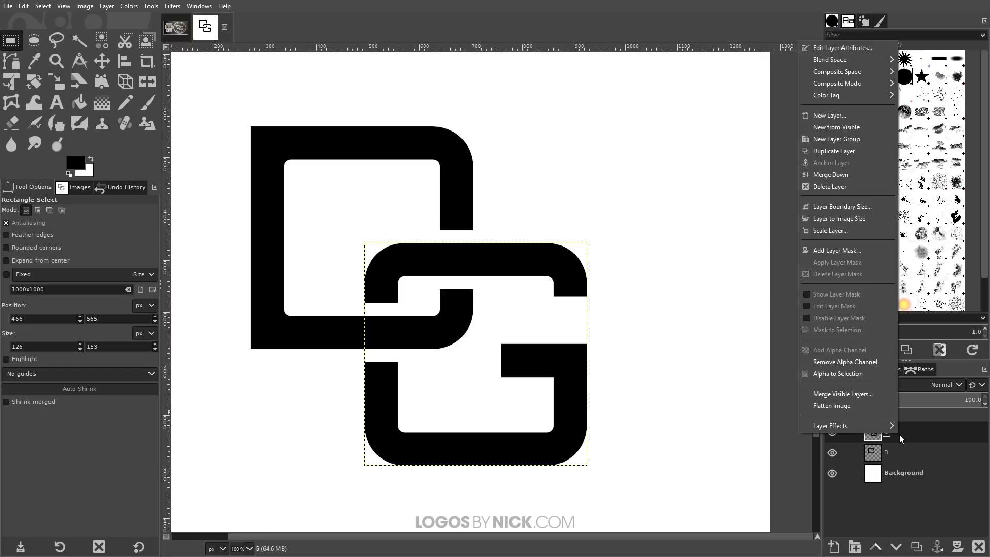
pyautogui.click(834, 175)
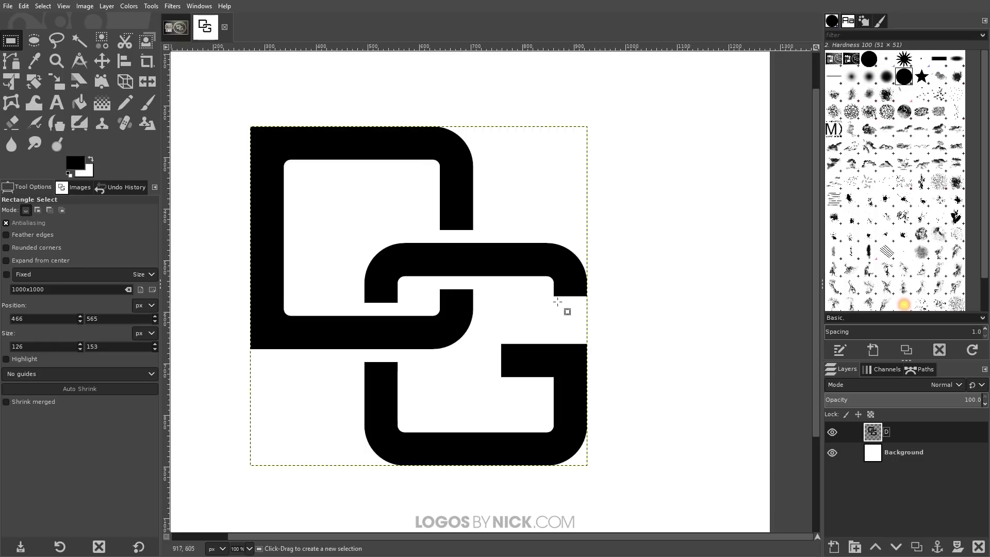
pyautogui.click(832, 433)
pyautogui.click(831, 433)
pyautogui.click(832, 433)
pyautogui.click(831, 433)
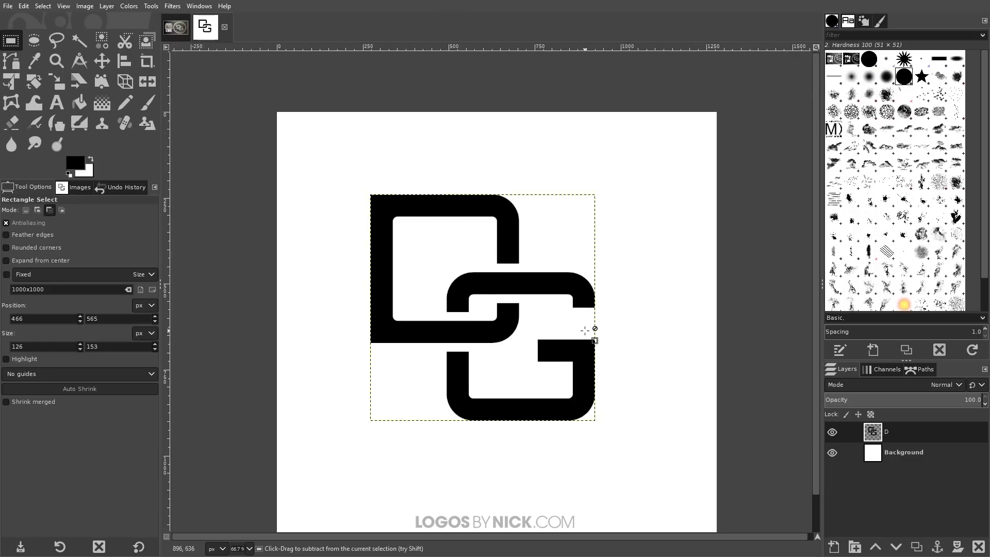
# Apply Colors > Colorize to the logo with saturation 1.0 and lightness 0.384
pyautogui.keyDown('ctrl'); pyautogui.scroll(-2, 587, 325); pyautogui.keyUp('ctrl')
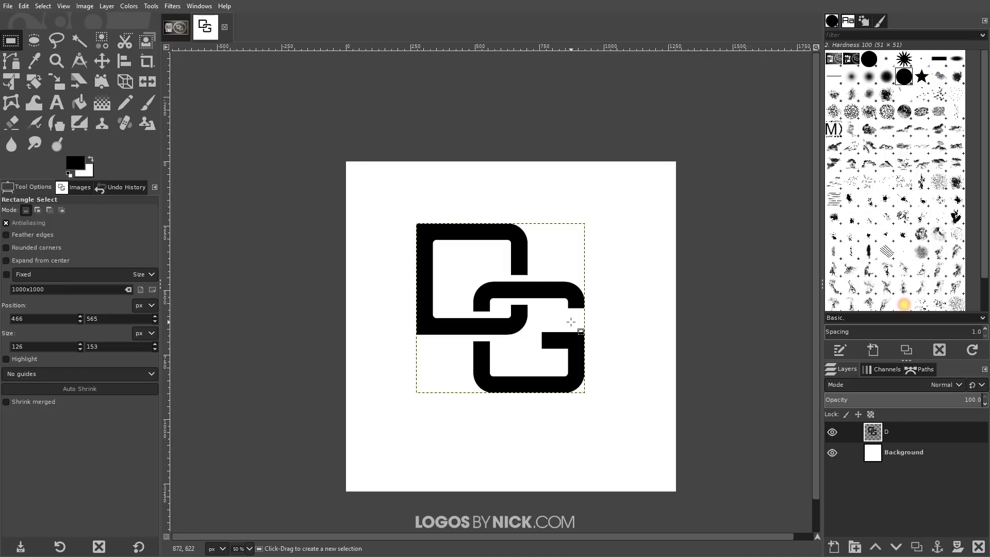
pyautogui.keyDown('ctrl'); pyautogui.scroll(2, 549, 325); pyautogui.keyUp('ctrl')
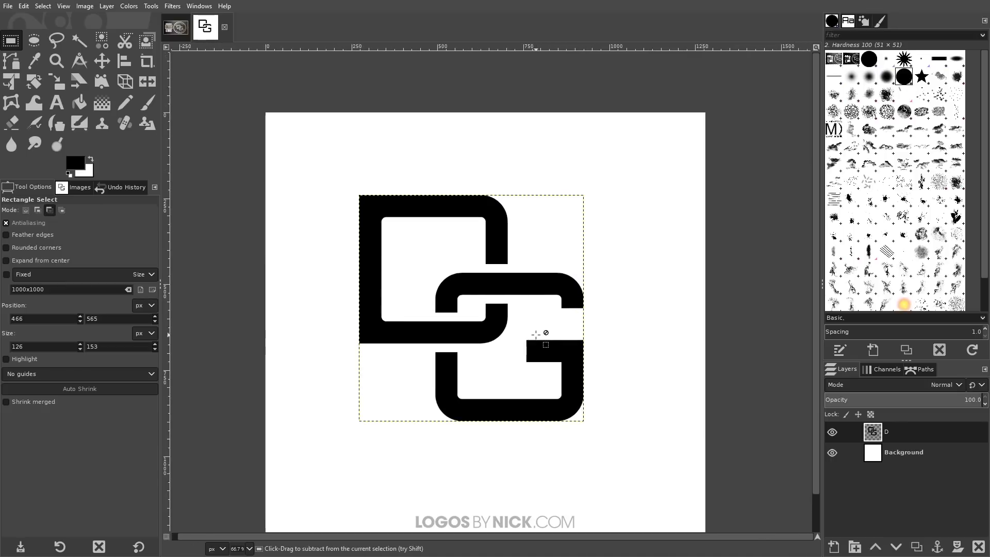
pyautogui.click(129, 6)
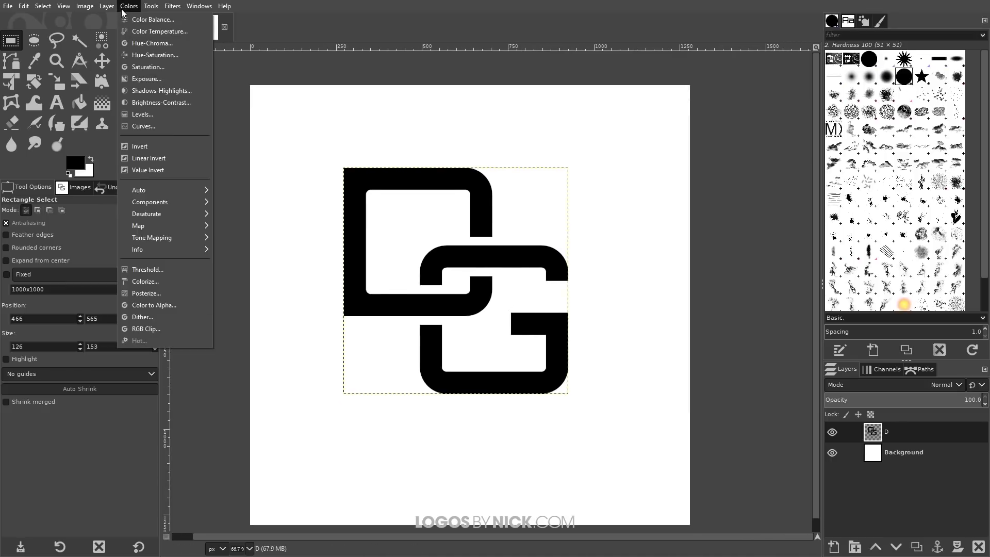
pyautogui.click(146, 281)
pyautogui.moveTo(820, 123); pyautogui.dragTo(810, 181)
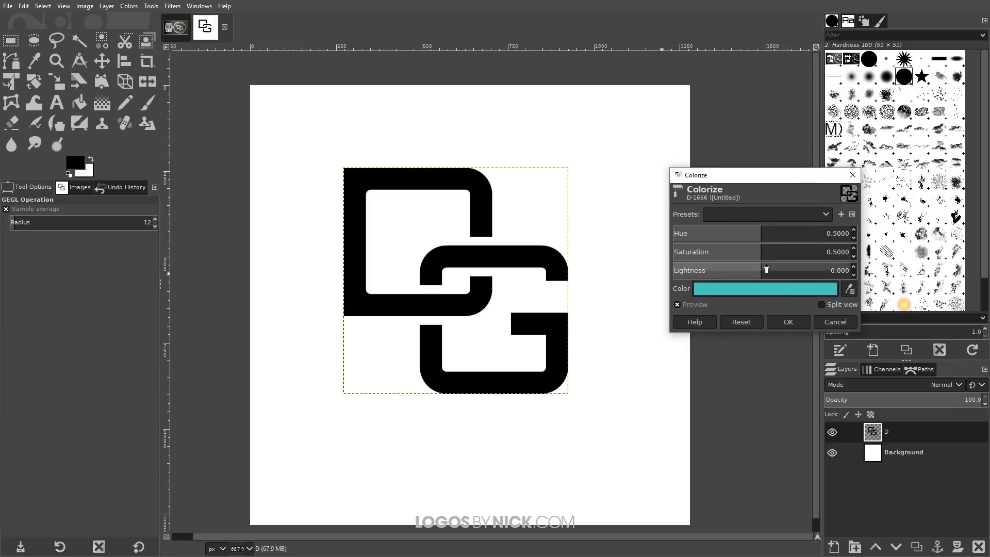
pyautogui.moveTo(774, 256); pyautogui.dragTo(855, 252)
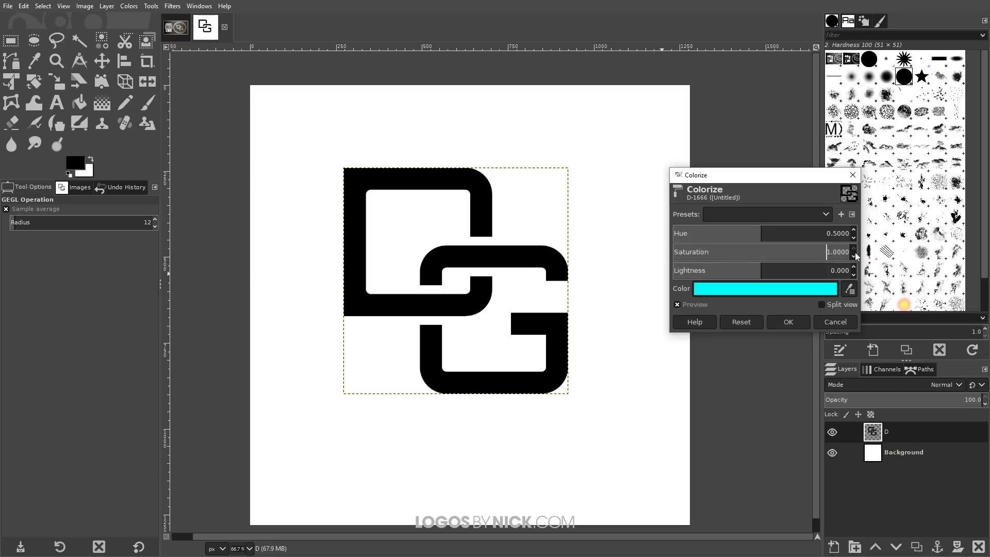
pyautogui.moveTo(761, 270); pyautogui.dragTo(795, 270)
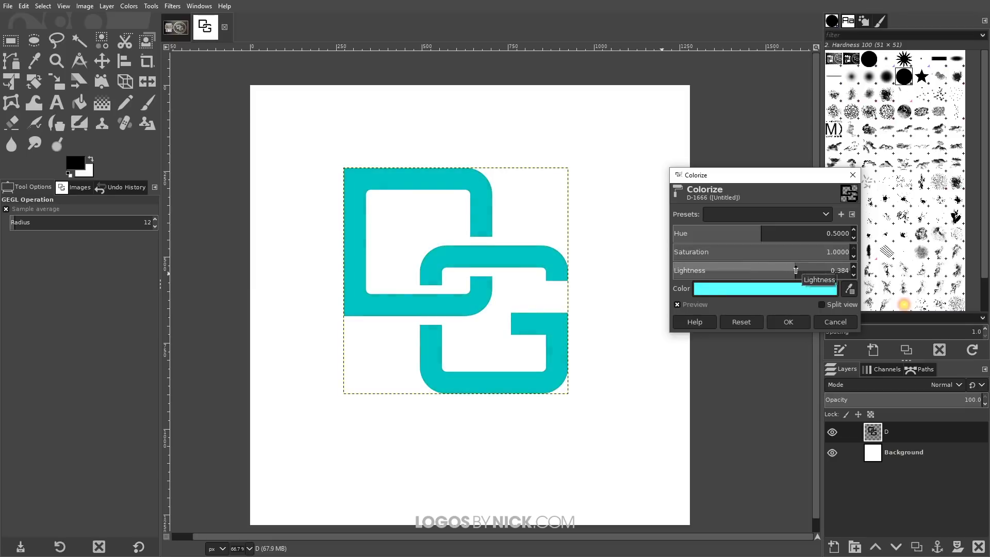
# Settle the Colorize hue at about 0.558 for a medium blue and apply it
pyautogui.moveTo(712, 233); pyautogui.dragTo(798, 235)
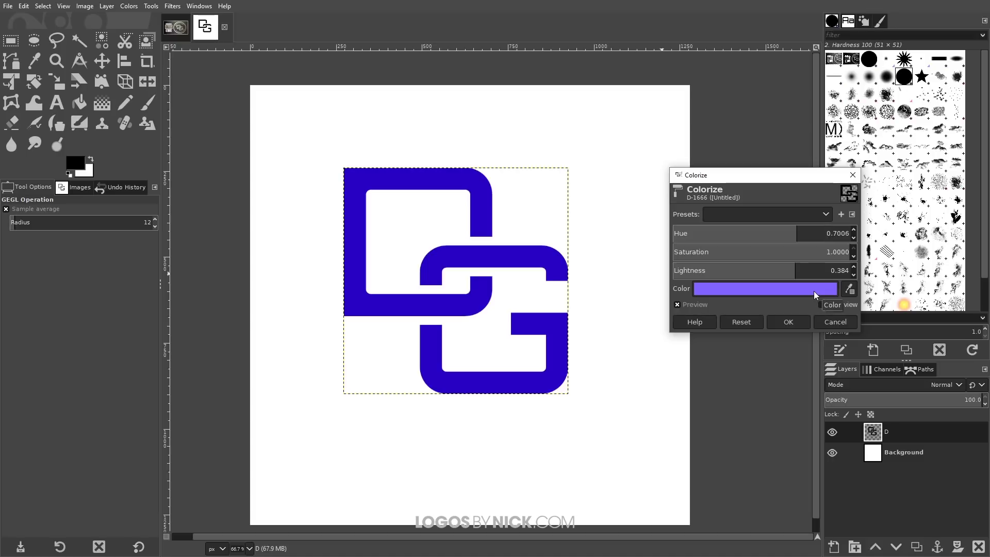
pyautogui.click(814, 292)
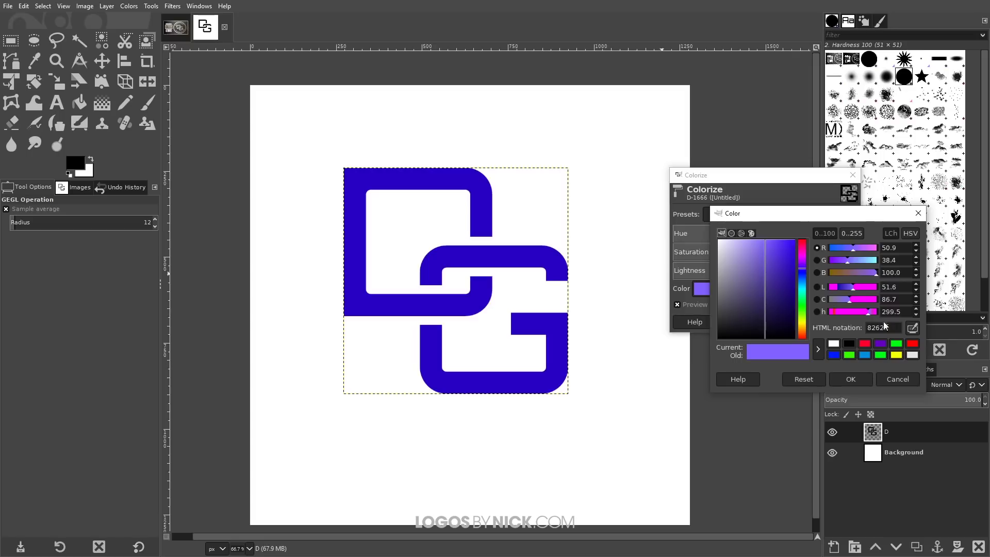
pyautogui.click(888, 379)
pyautogui.click(792, 238)
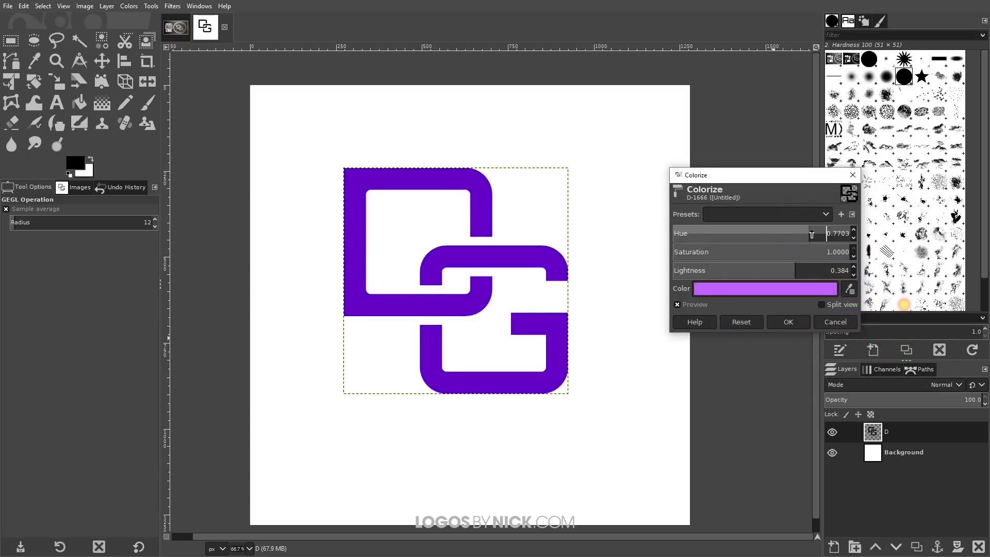
pyautogui.moveTo(792, 239); pyautogui.dragTo(771, 237)
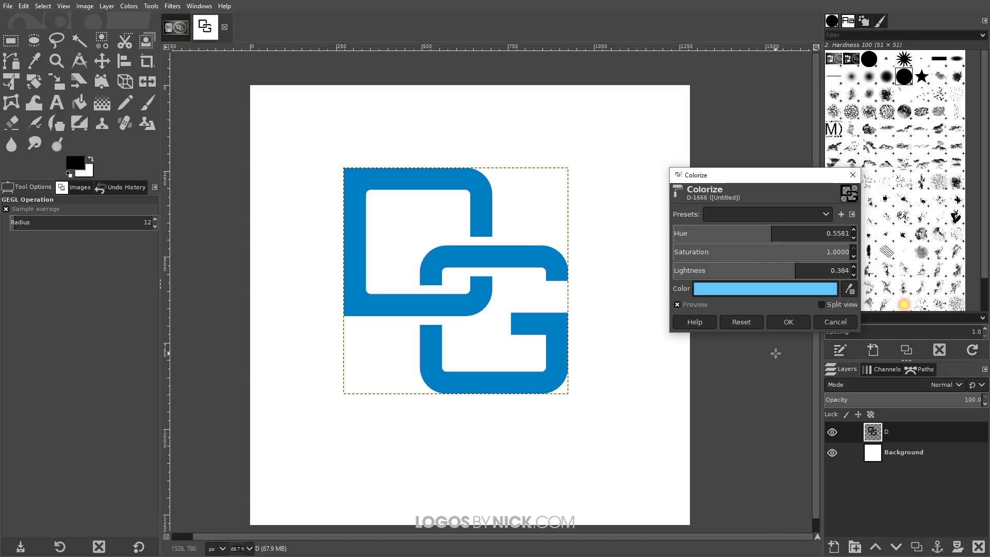
pyautogui.click(788, 322)
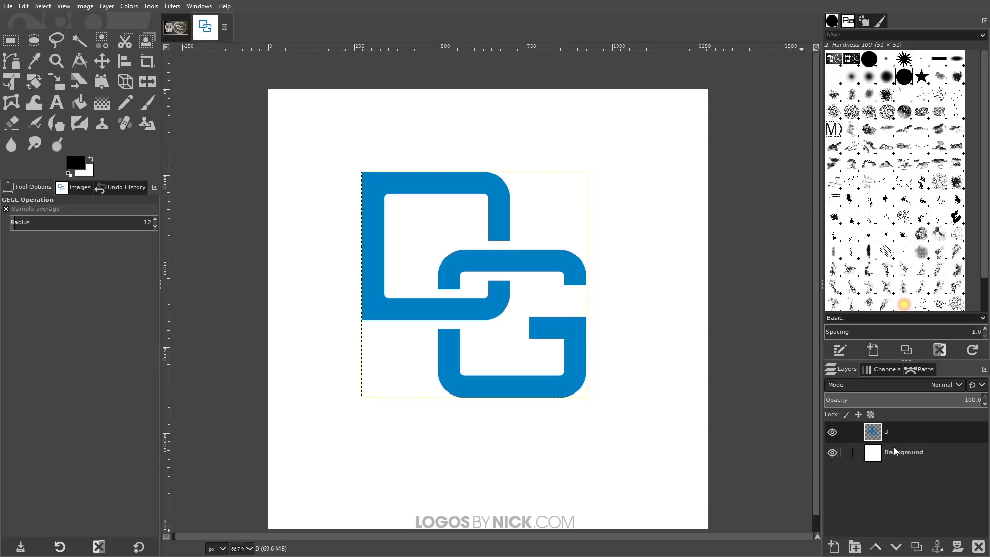
# Hide the white Background layer and crop the image to the blue DG with Crop to Content
pyautogui.click(833, 453)
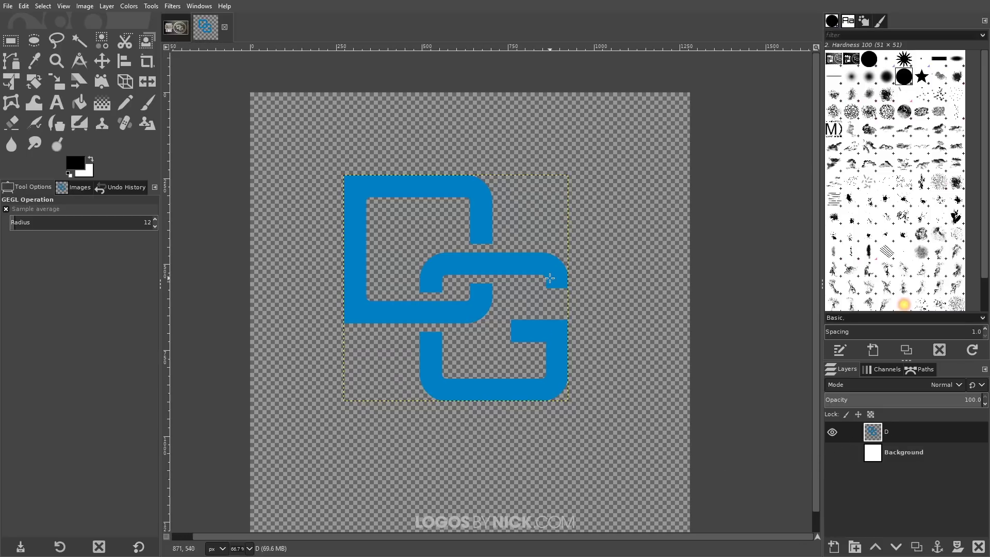
pyautogui.click(85, 6)
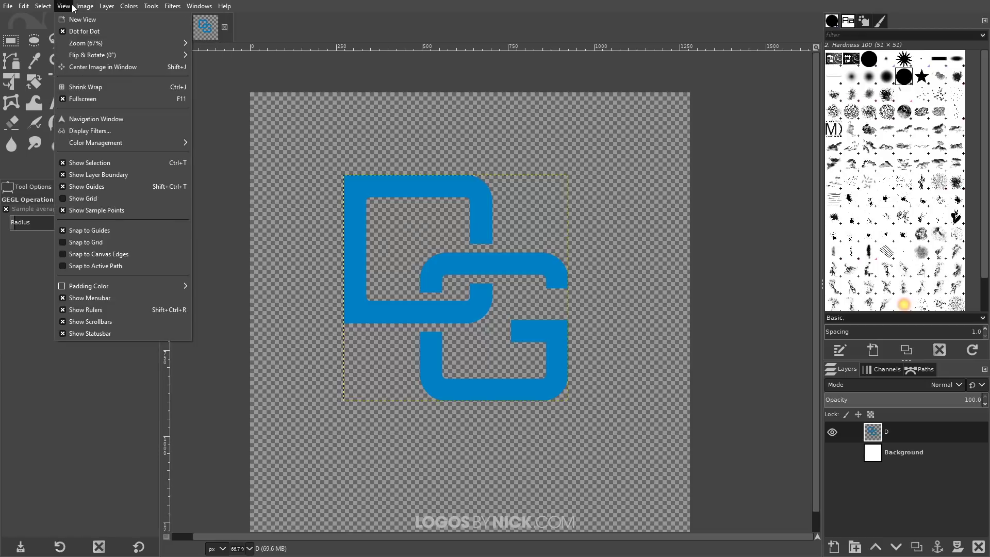
pyautogui.moveTo(85, 6)
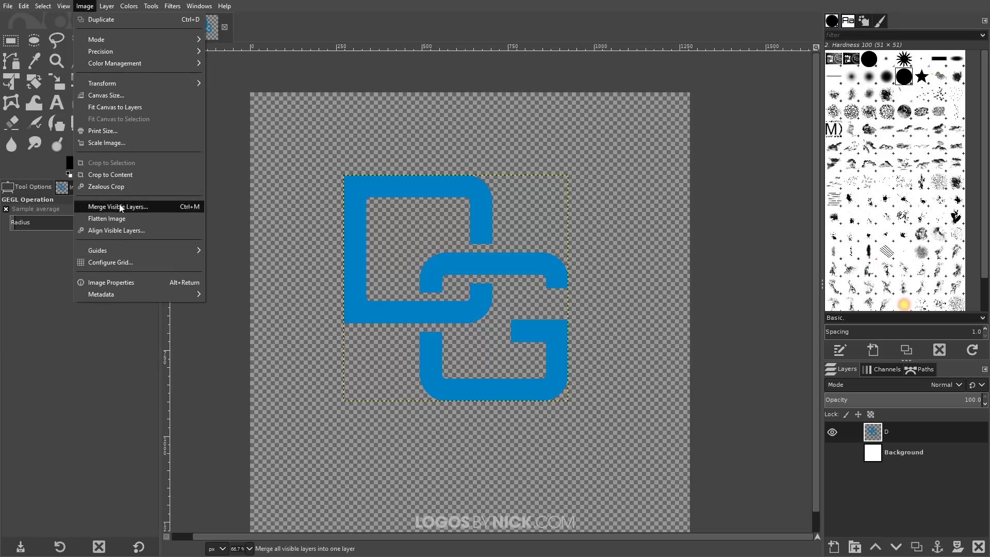
pyautogui.click(123, 175)
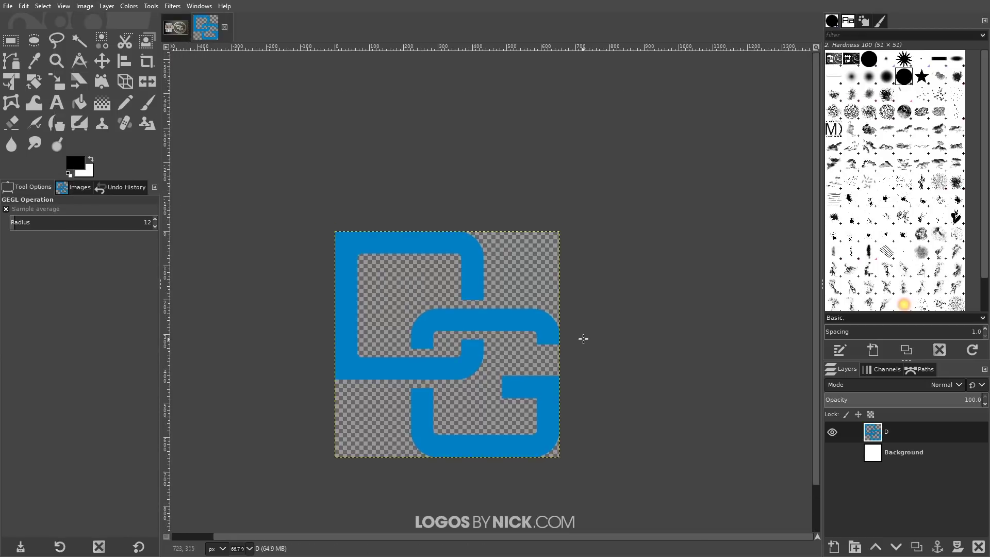
pyautogui.scroll(-1, 583, 337)
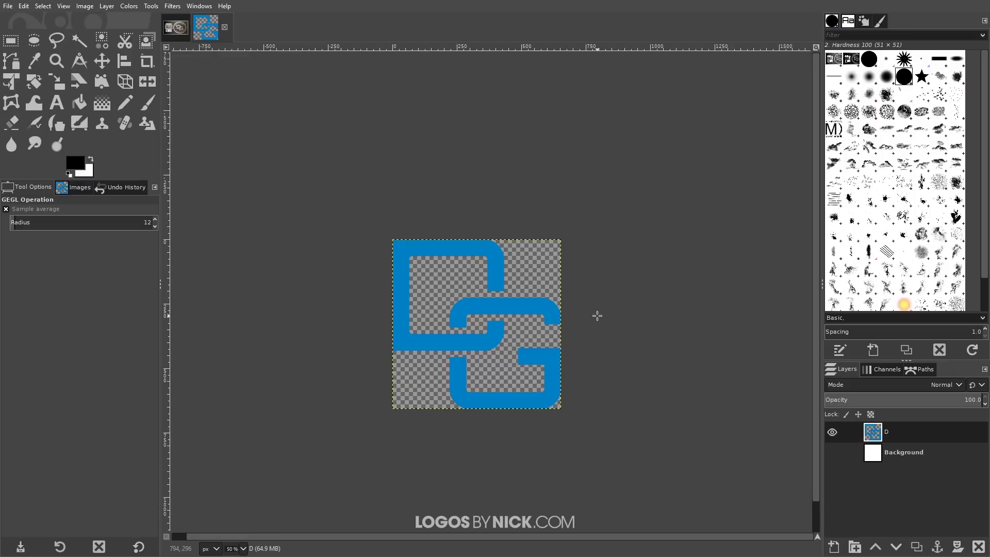